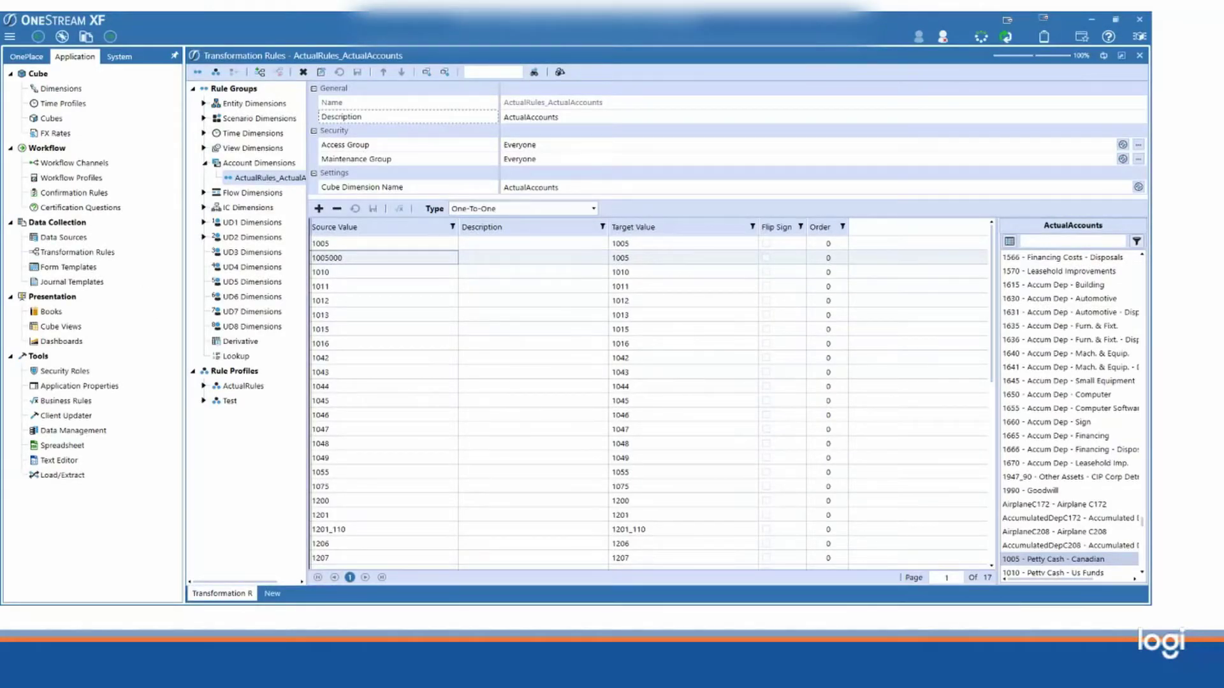
# - Step the annotation arrows through the Account Dimensions rule groups, row deletion and the Target Value column
pyautogui.press('Right')
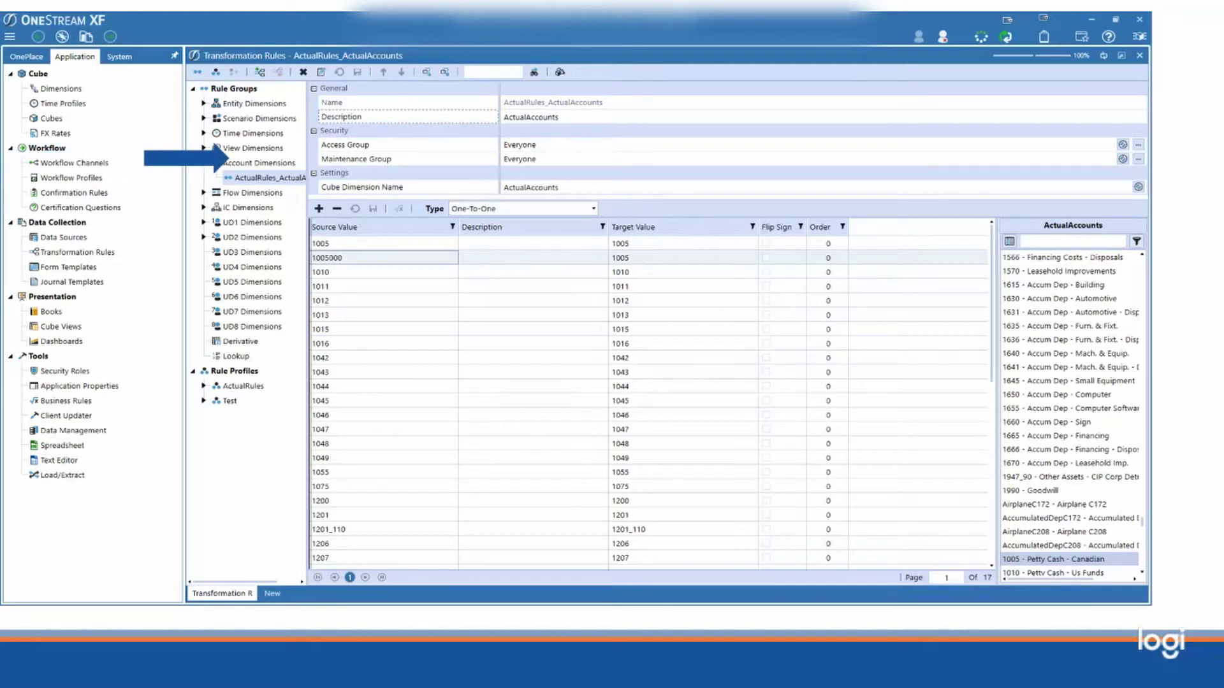
pyautogui.press('Right')
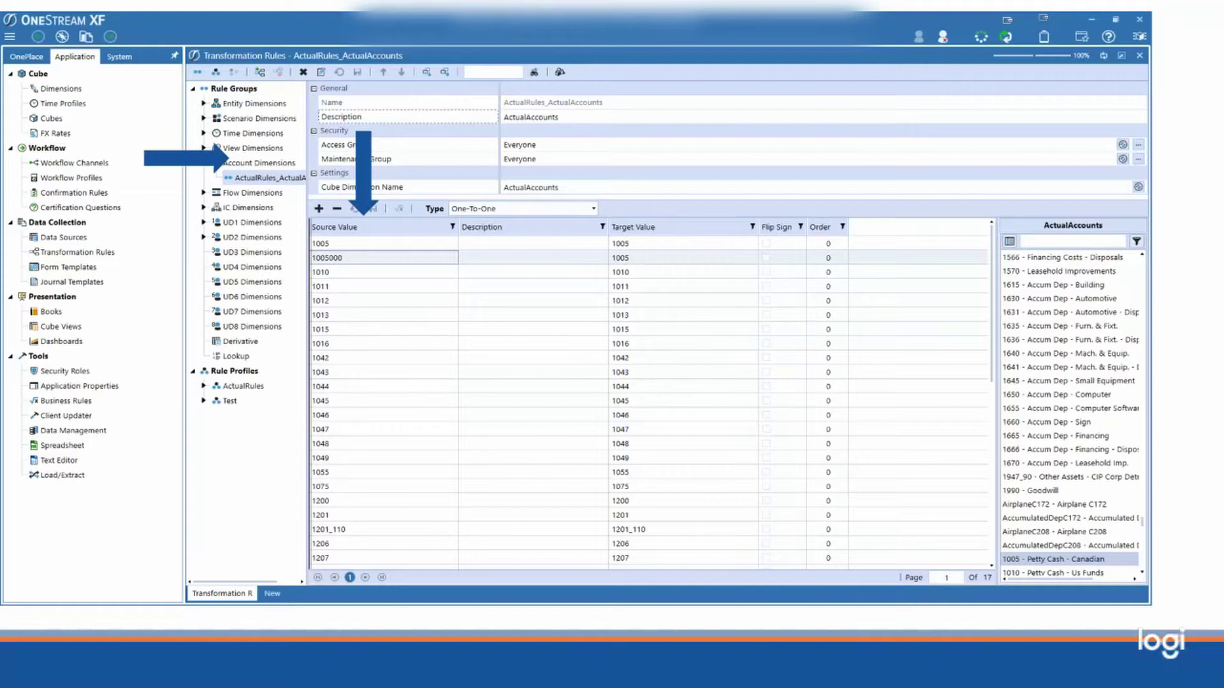
pyautogui.press('Right')
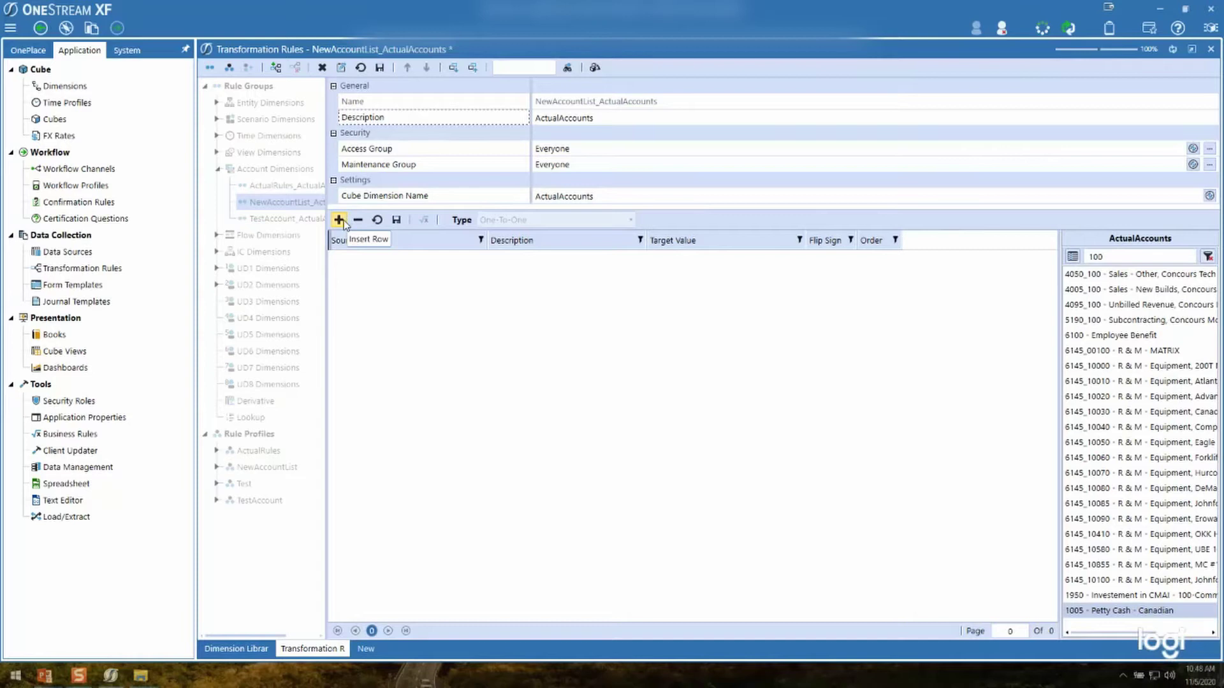
# - Insert a mapping row with Source Value 100500 and Target Value 1005, then save it
pyautogui.click(339, 220)
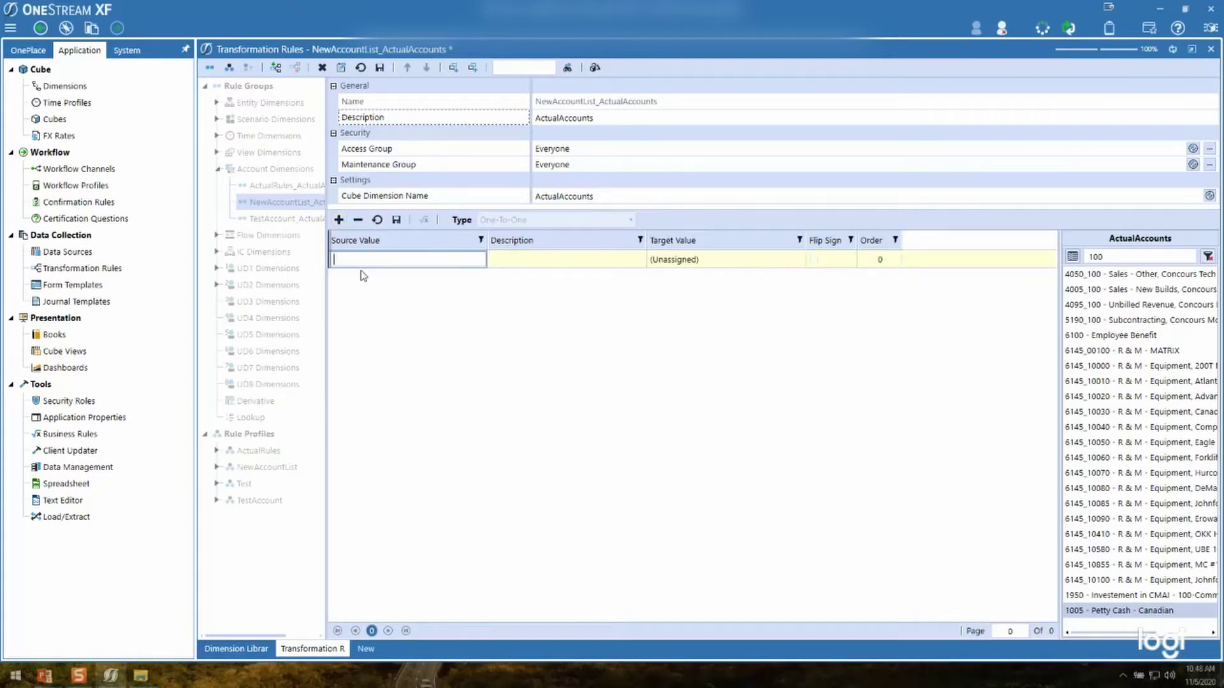
pyautogui.write('100500')
pyautogui.press('Tab')
pyautogui.press('Tab')
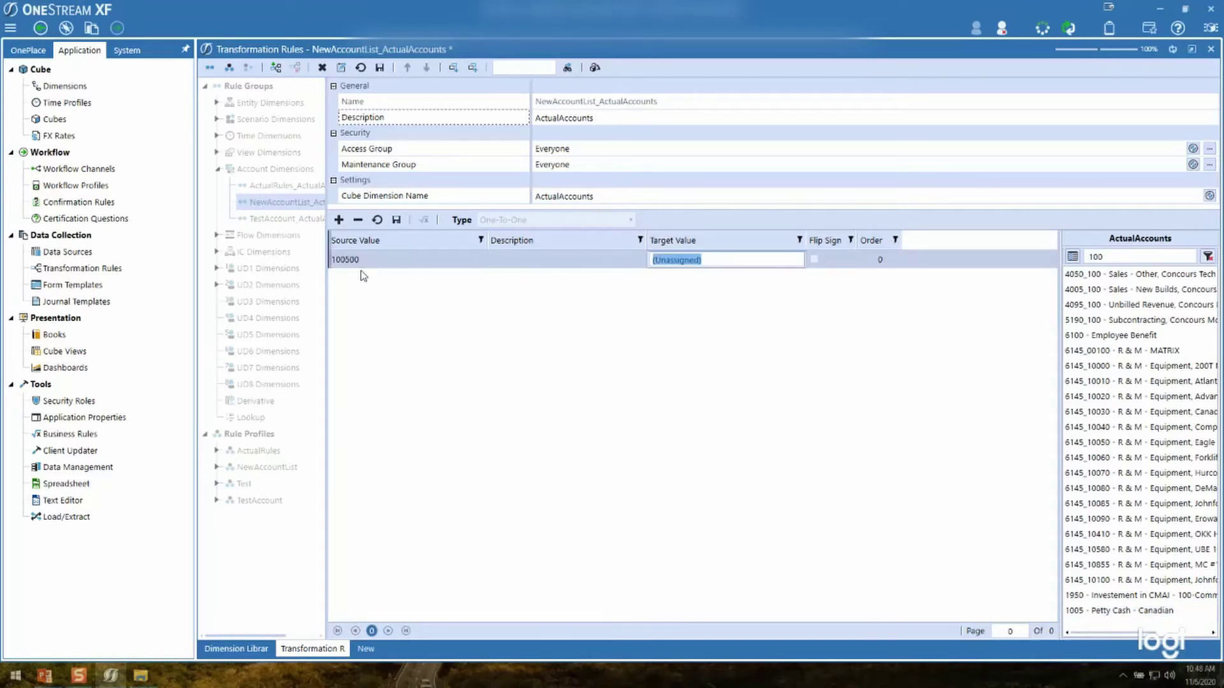
pyautogui.write('1005')
pyautogui.click(414, 254)
pyautogui.click(397, 220)
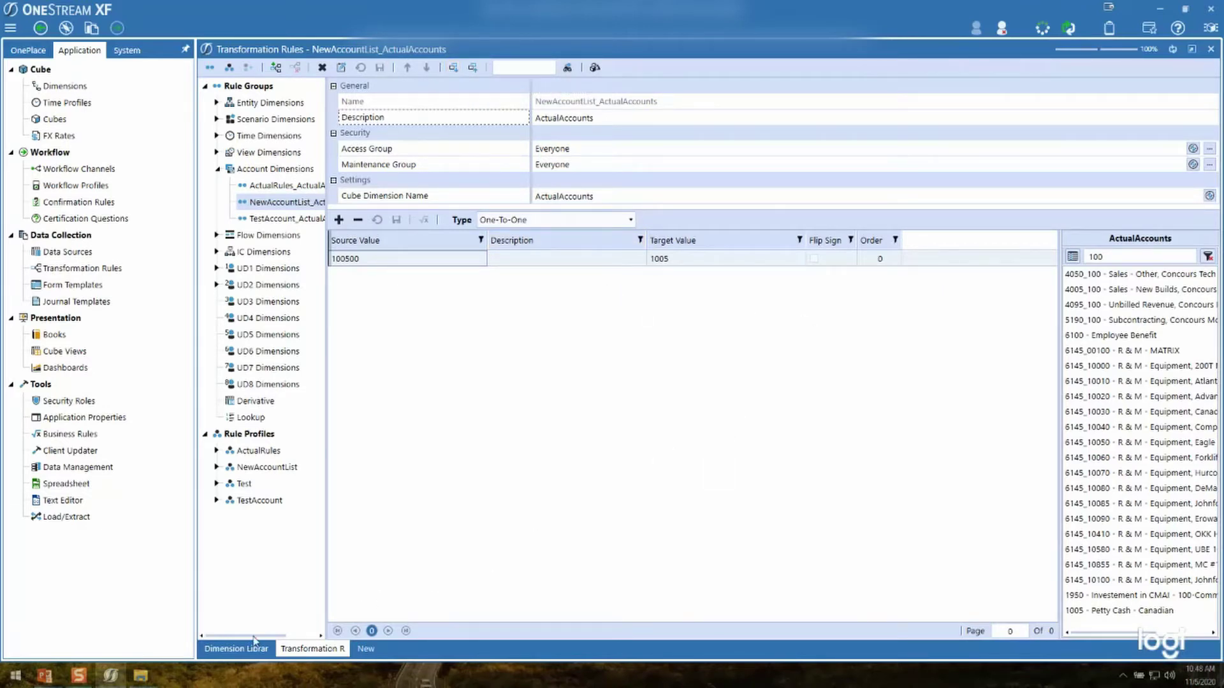
# - Create a new text document with the default name in the Transformation Demo folder
pyautogui.click(140, 676)
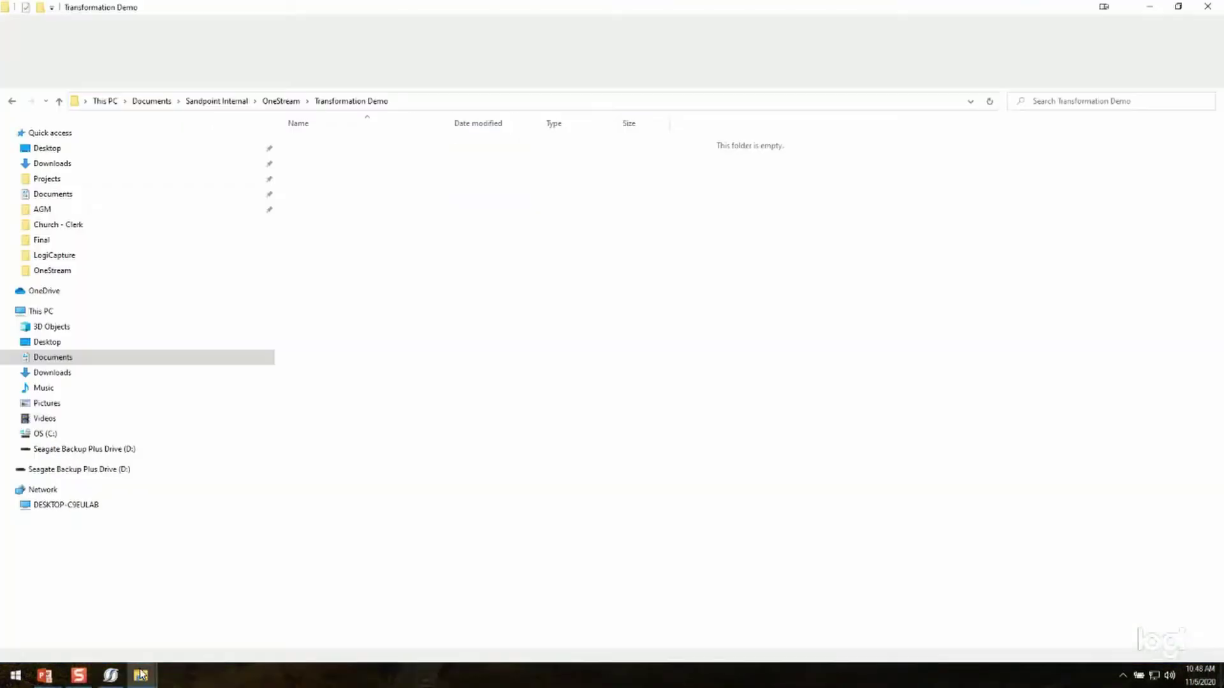
pyautogui.rightClick(409, 187)
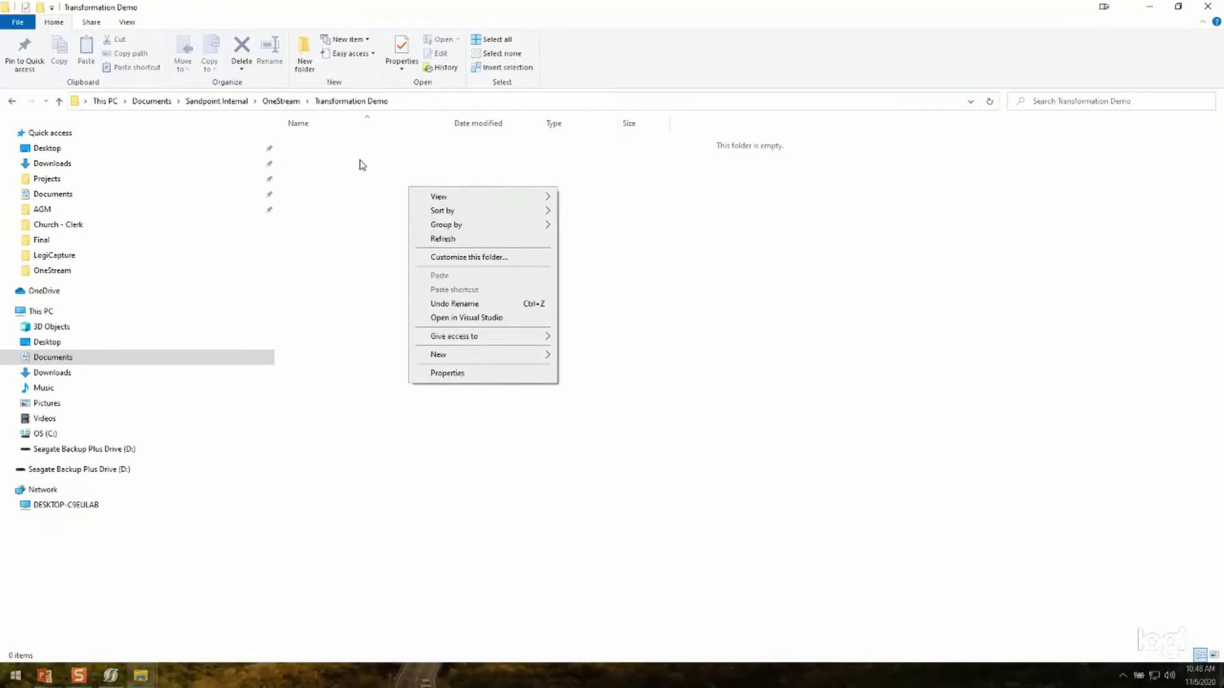
pyautogui.moveTo(445, 356)
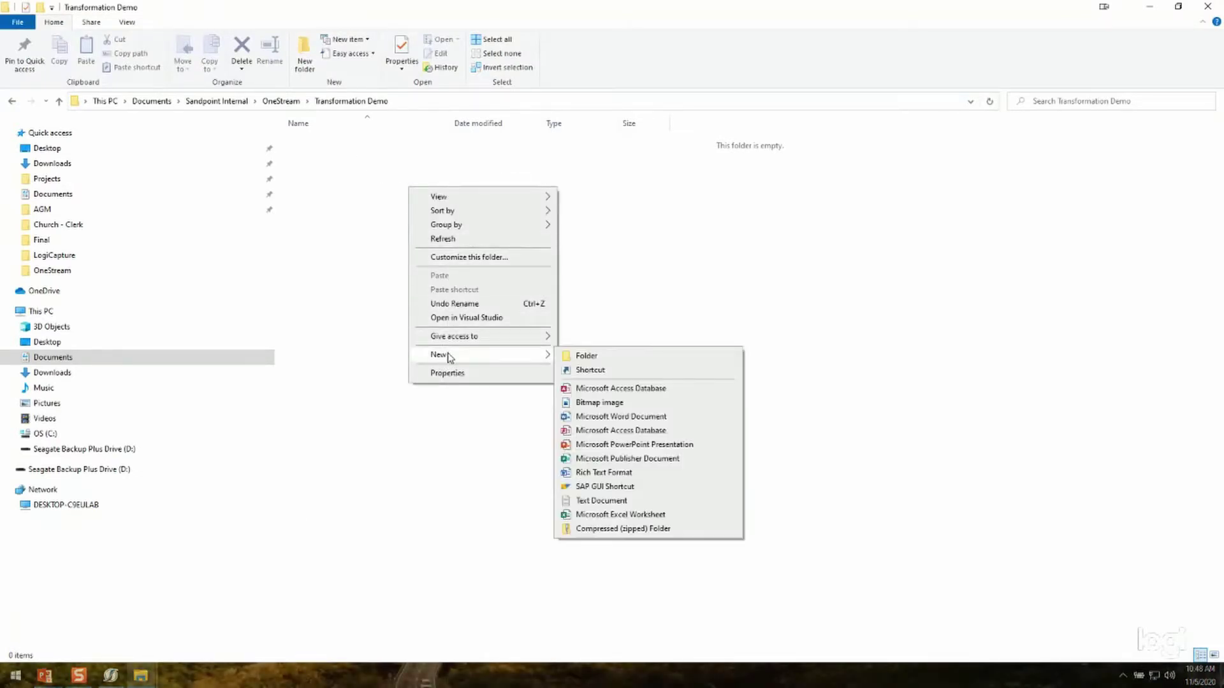
pyautogui.click(601, 501)
pyautogui.click(385, 165)
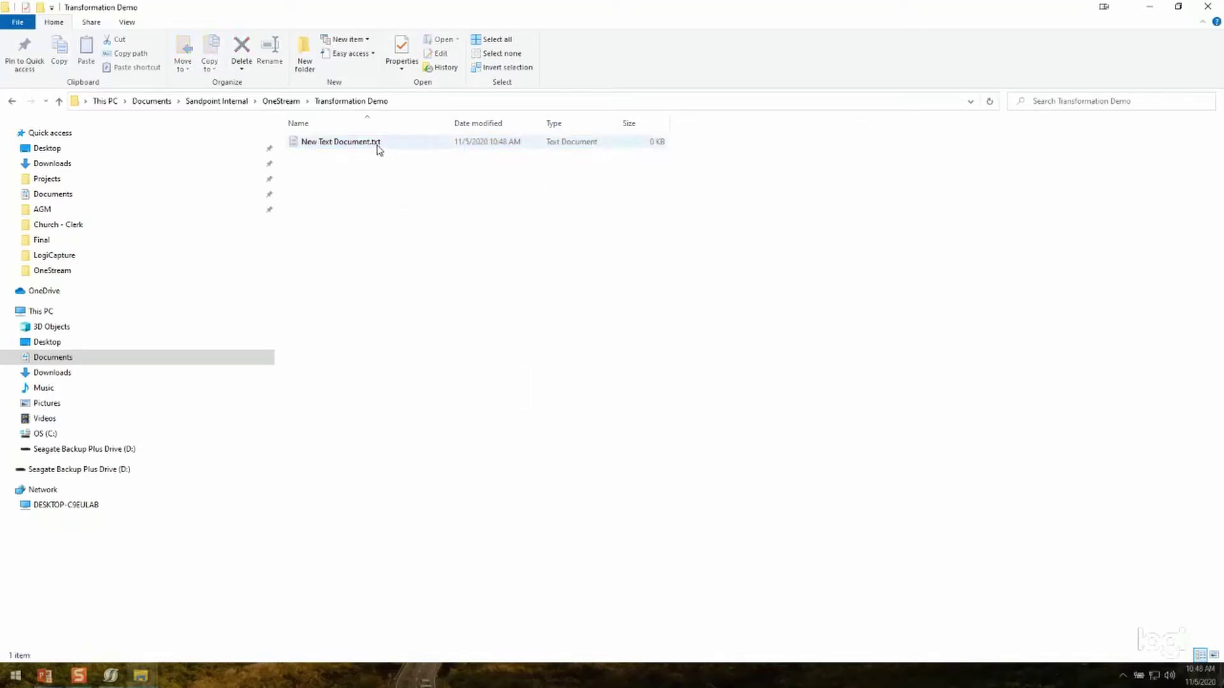
# - Show file extensions and rename the new document's extension from .txt to .trx, confirming the change
pyautogui.click(376, 148)
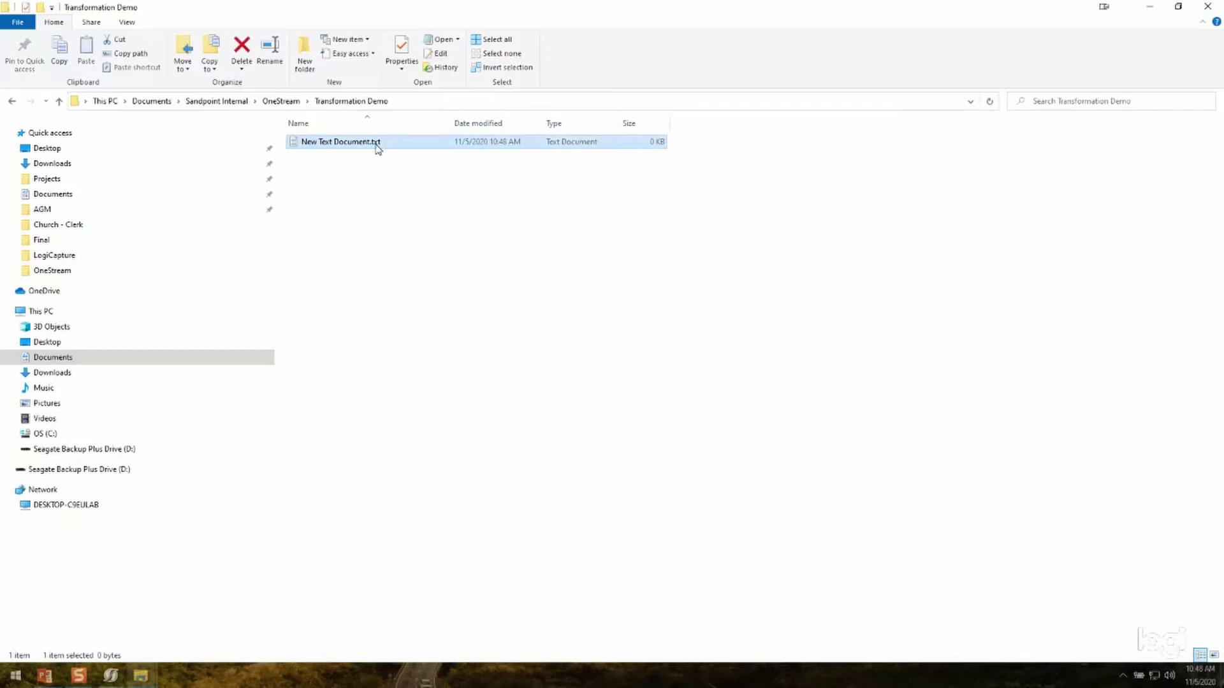
pyautogui.click(406, 73)
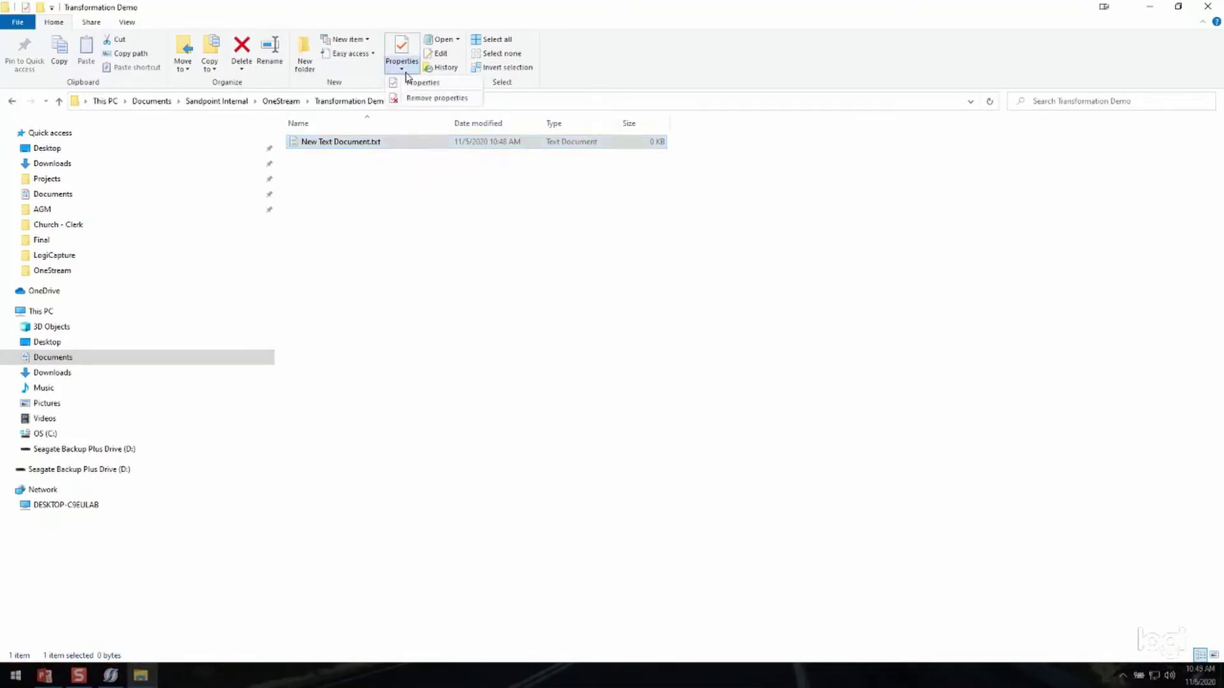
pyautogui.click(395, 146)
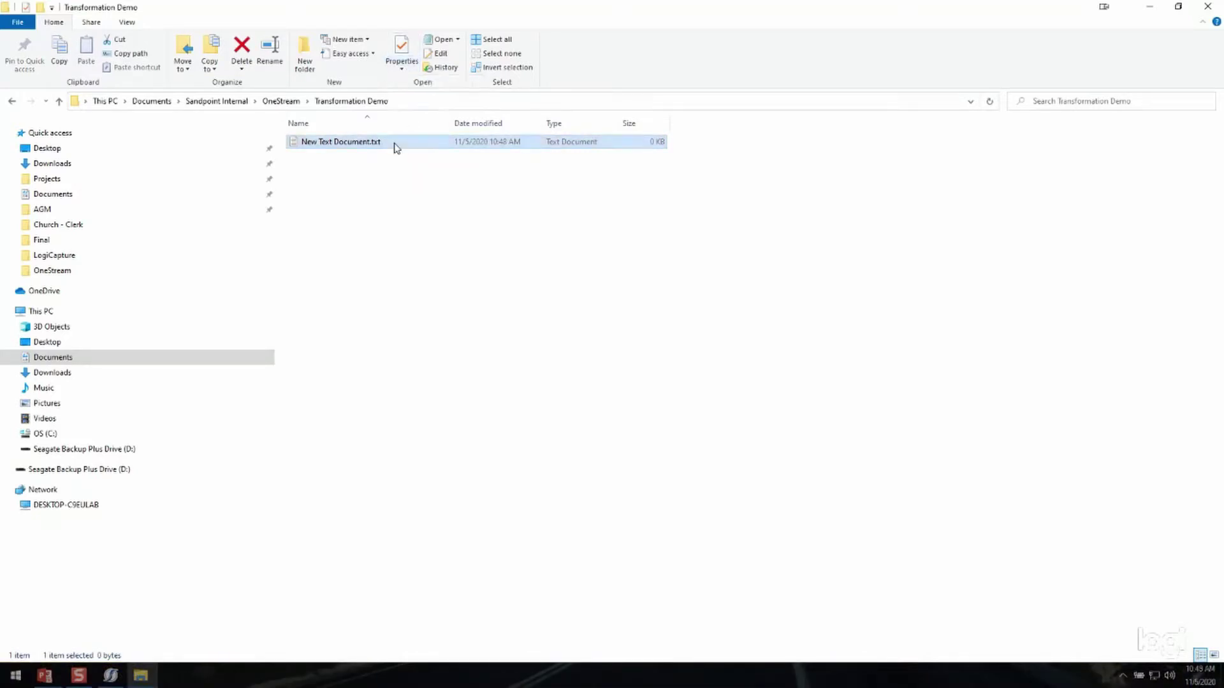
pyautogui.click(127, 25)
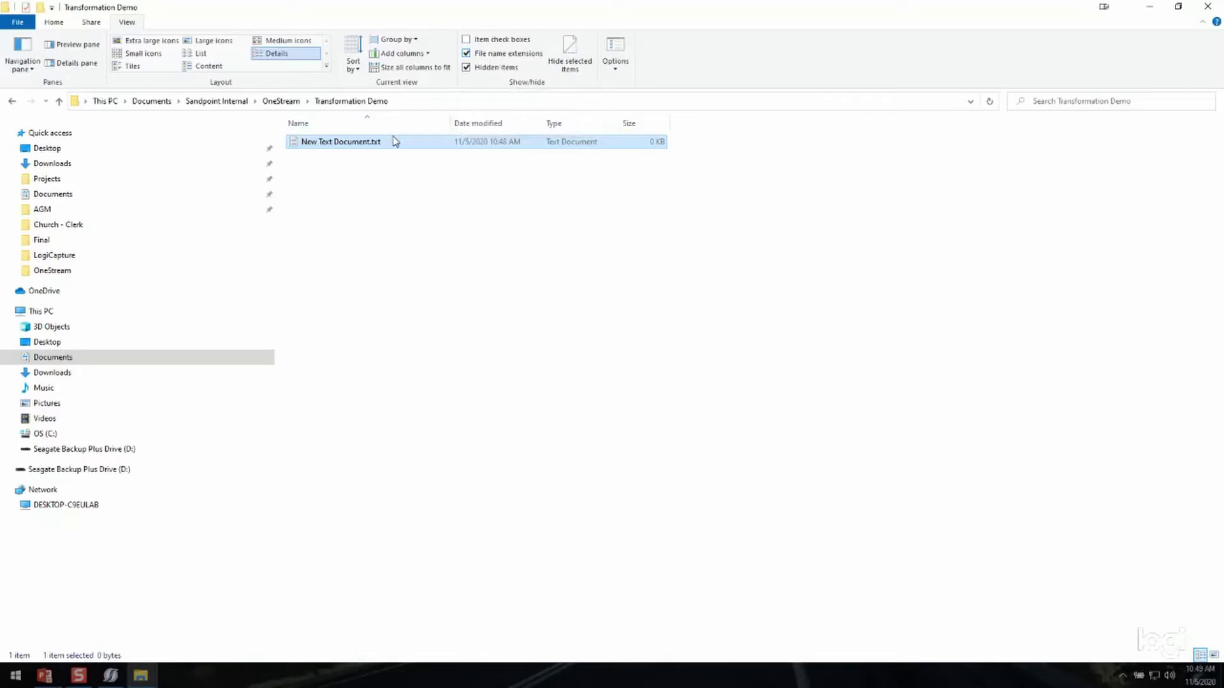
pyautogui.click(374, 141)
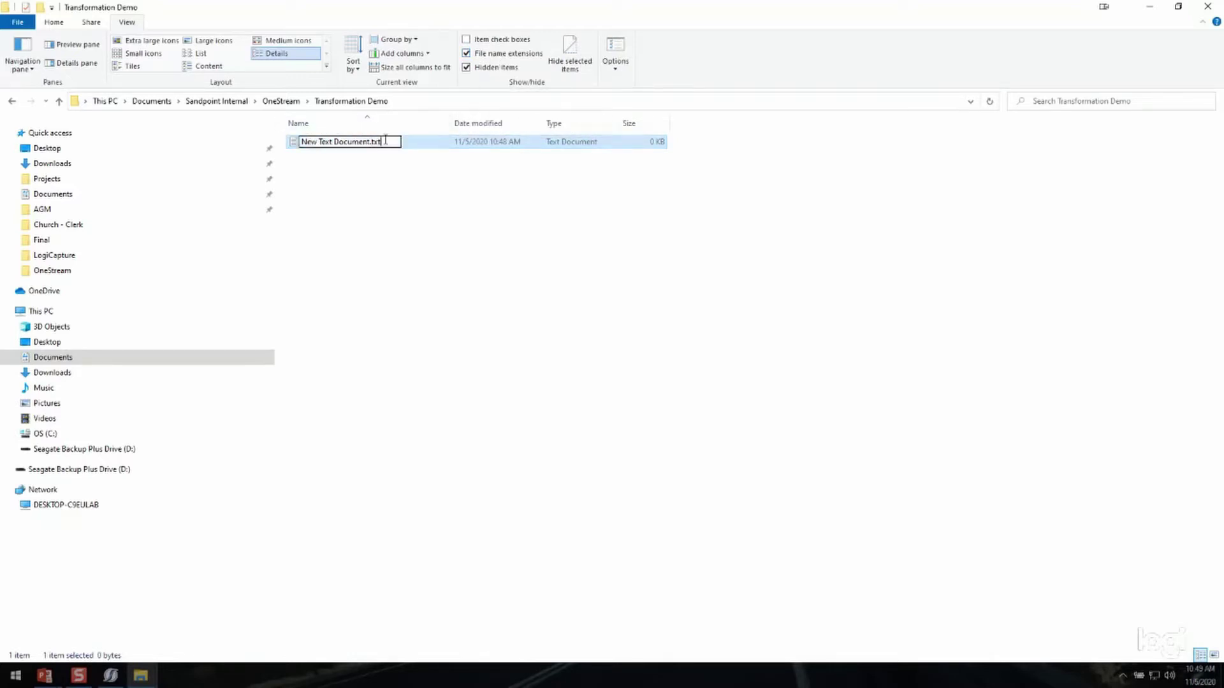
pyautogui.press('BackSpace')
pyautogui.press('BackSpace')
pyautogui.write('rx')
pyautogui.press('Return')
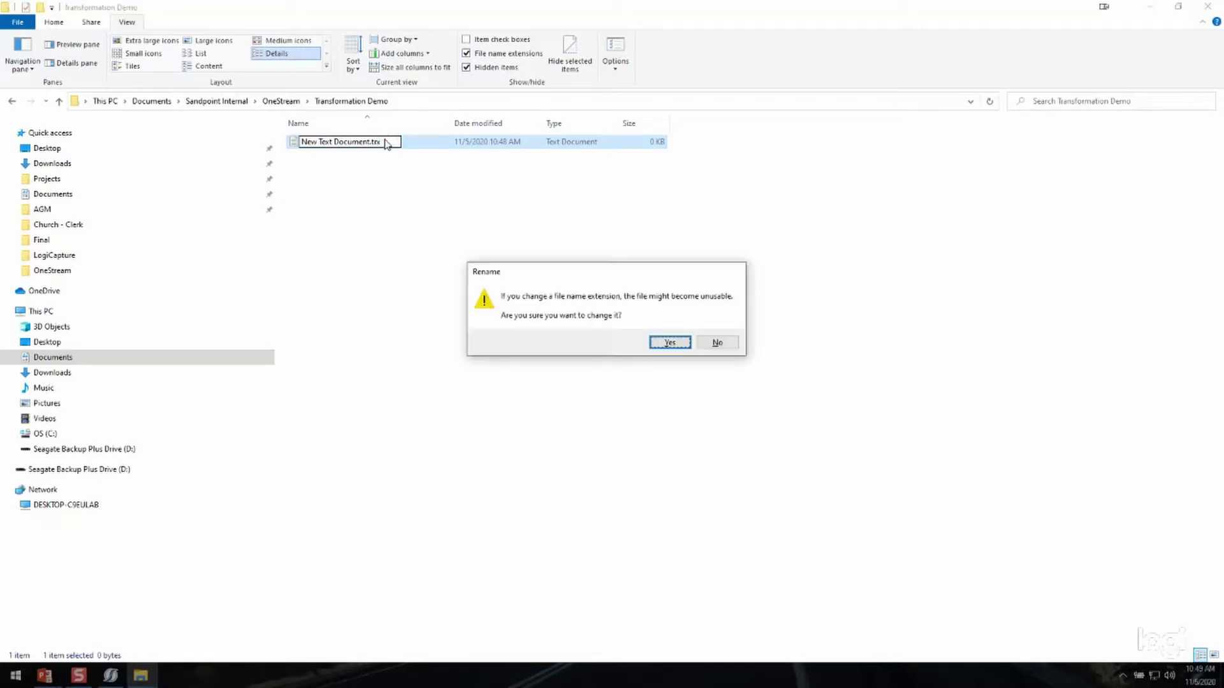
pyautogui.click(679, 345)
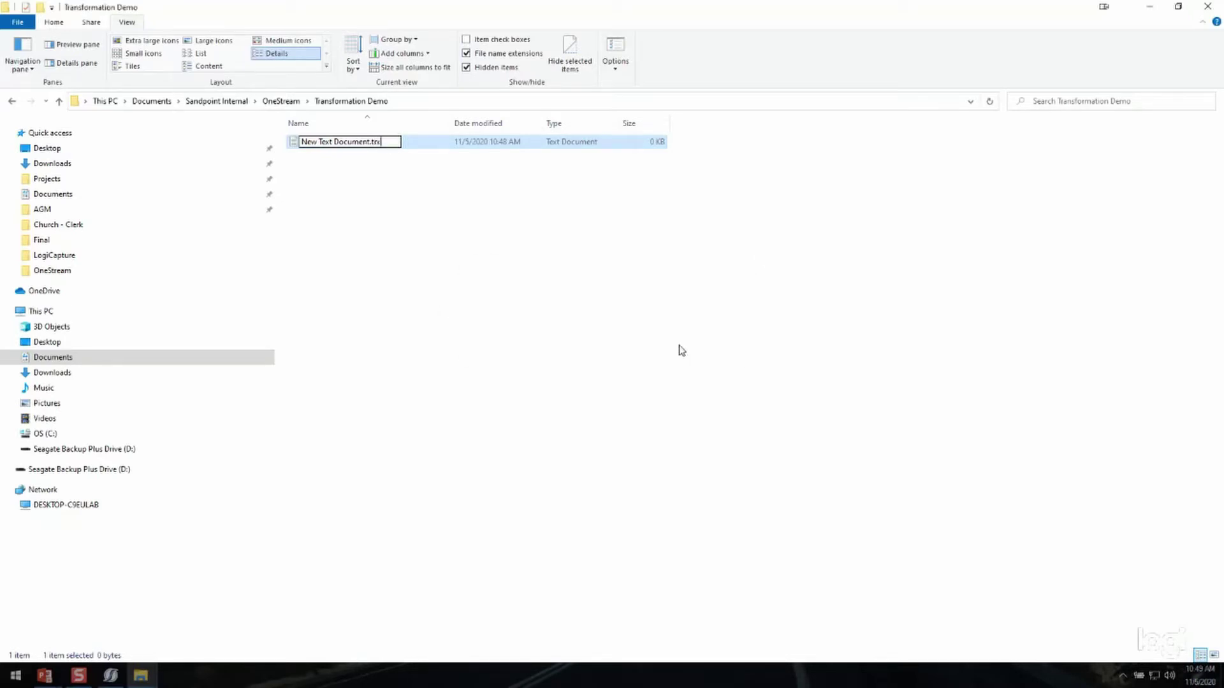
# - Open New Text Document.trx with Notepad, keeping Notepad as the default app for .trx files
pyautogui.click(370, 176)
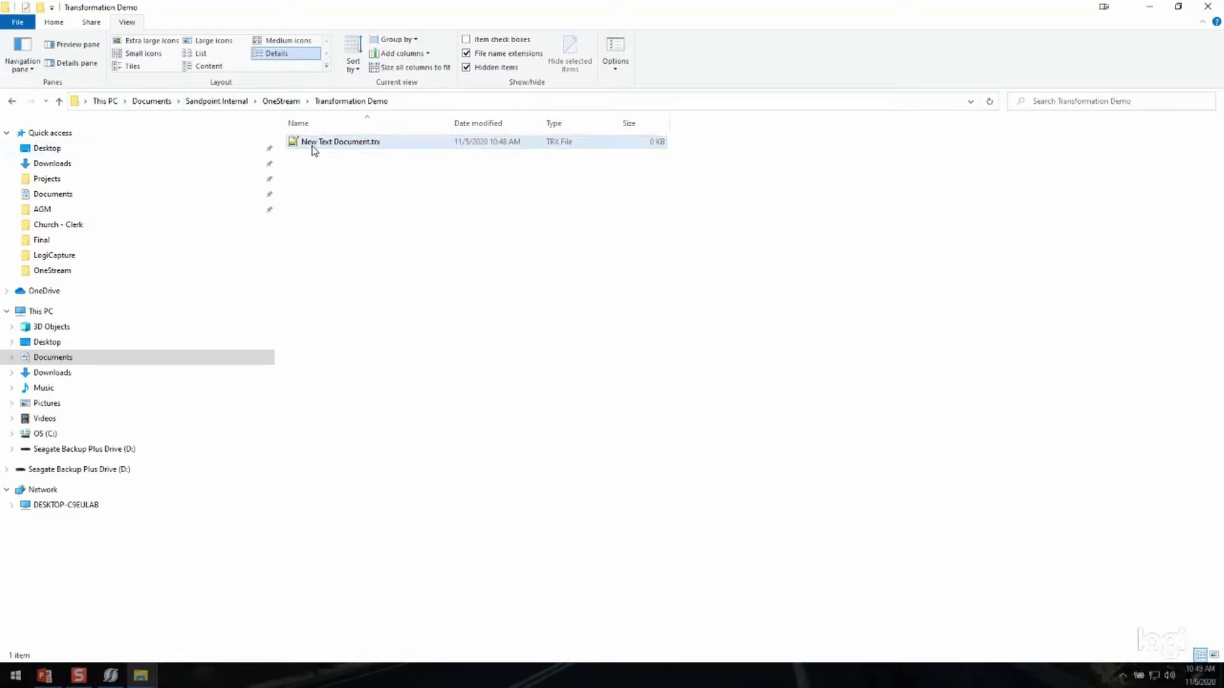
pyautogui.rightClick(340, 142)
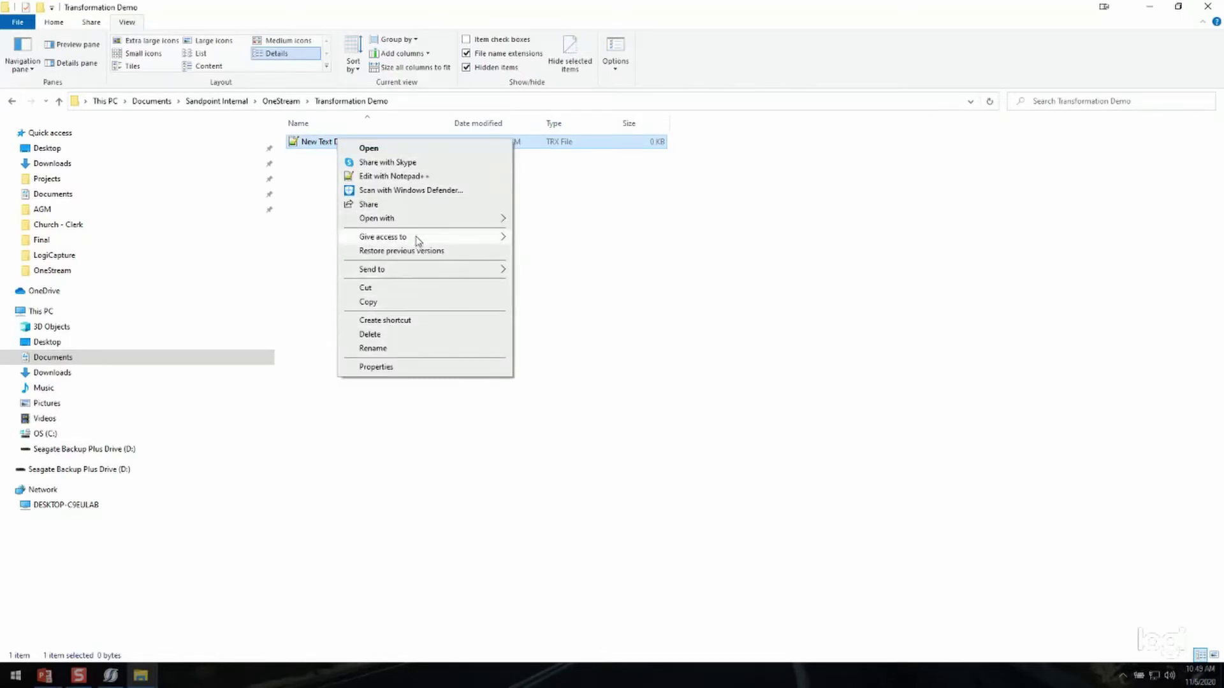
pyautogui.moveTo(412, 224)
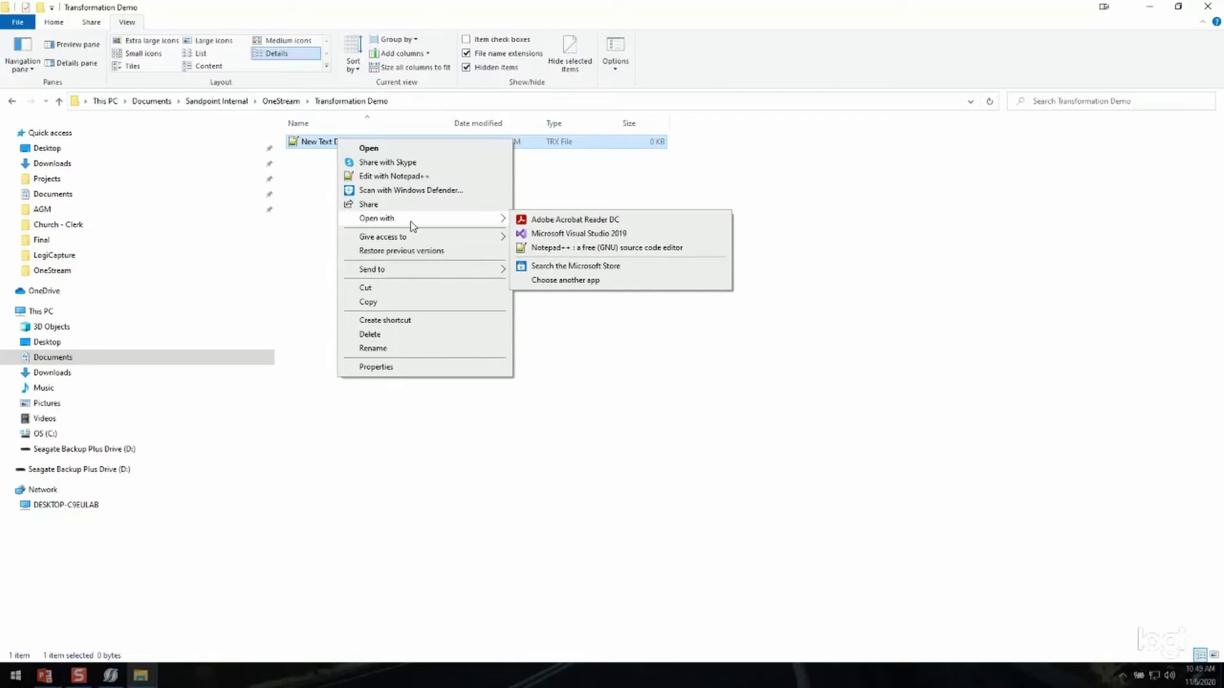
pyautogui.click(581, 281)
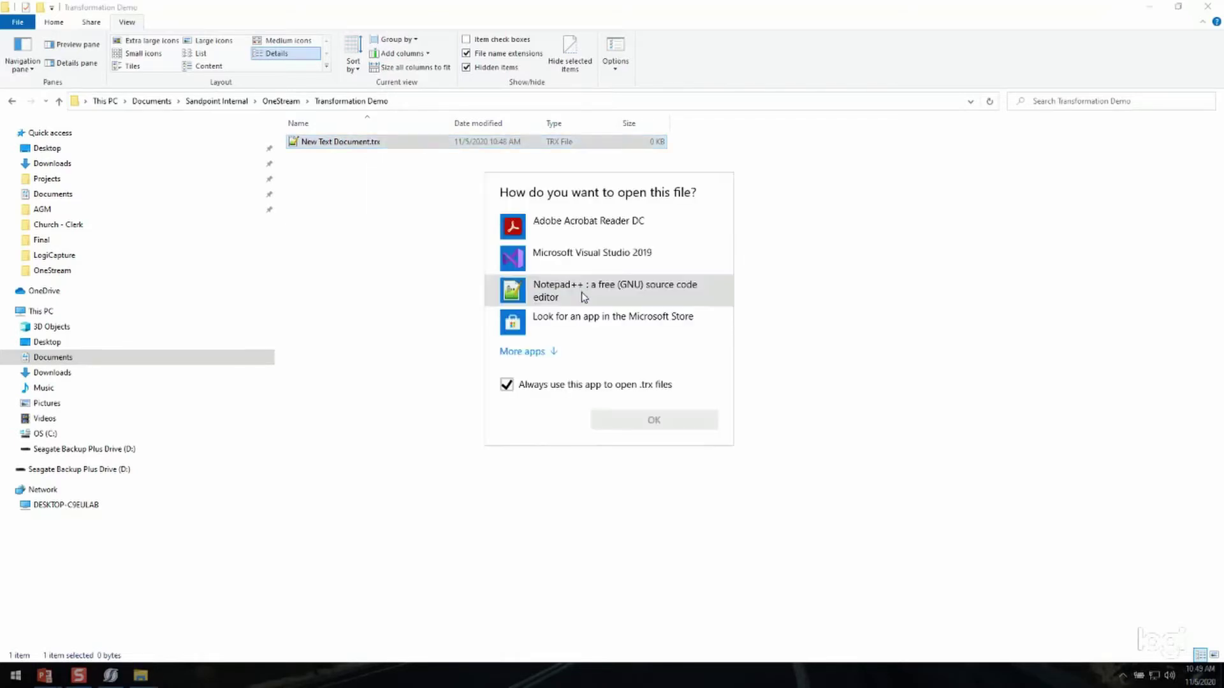
pyautogui.click(546, 352)
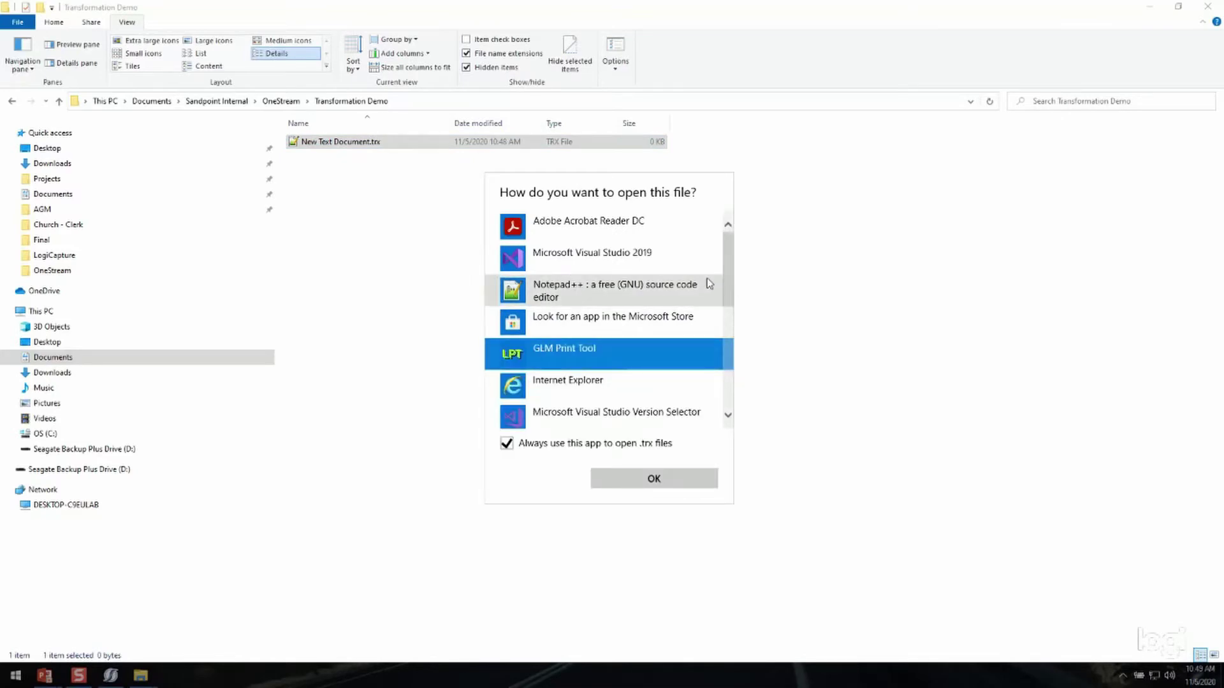
pyautogui.moveTo(729, 266); pyautogui.dragTo(728, 312)
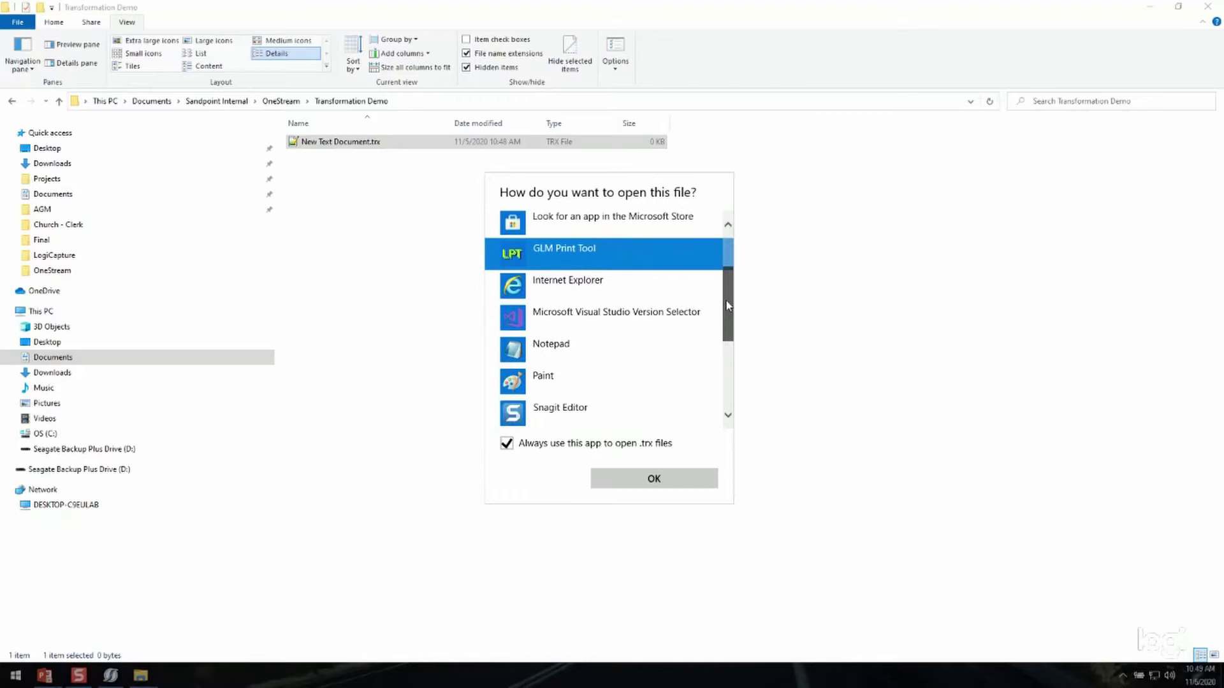
pyautogui.click(601, 351)
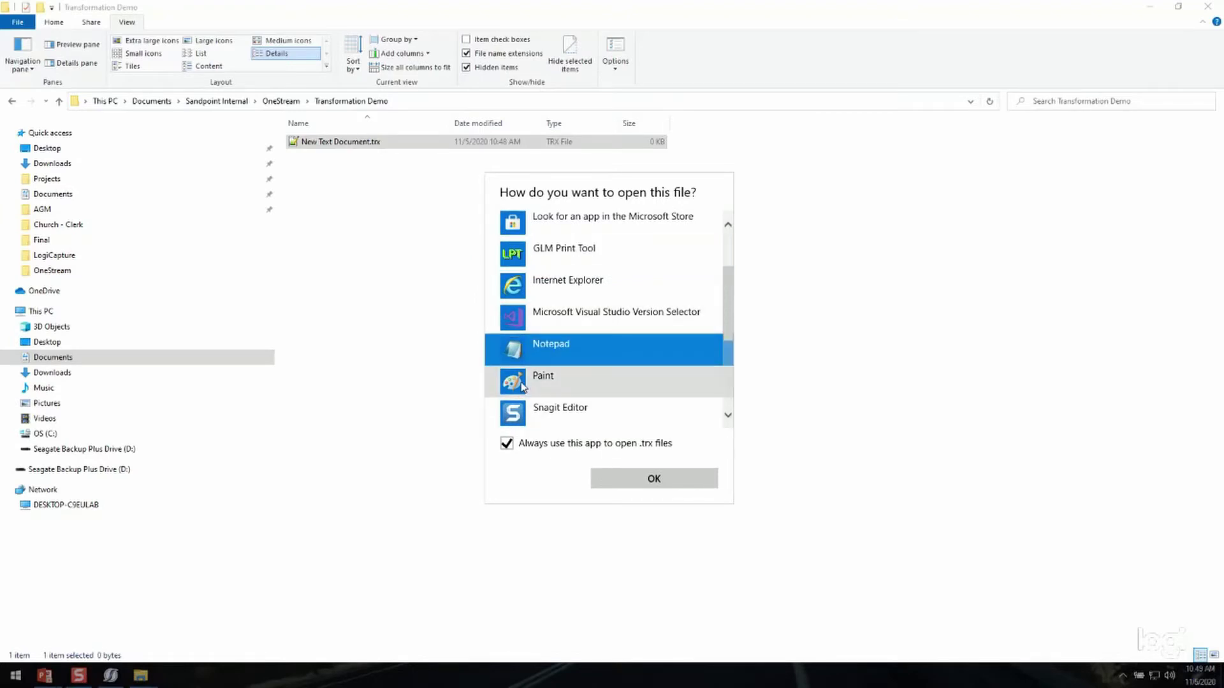
pyautogui.click(633, 482)
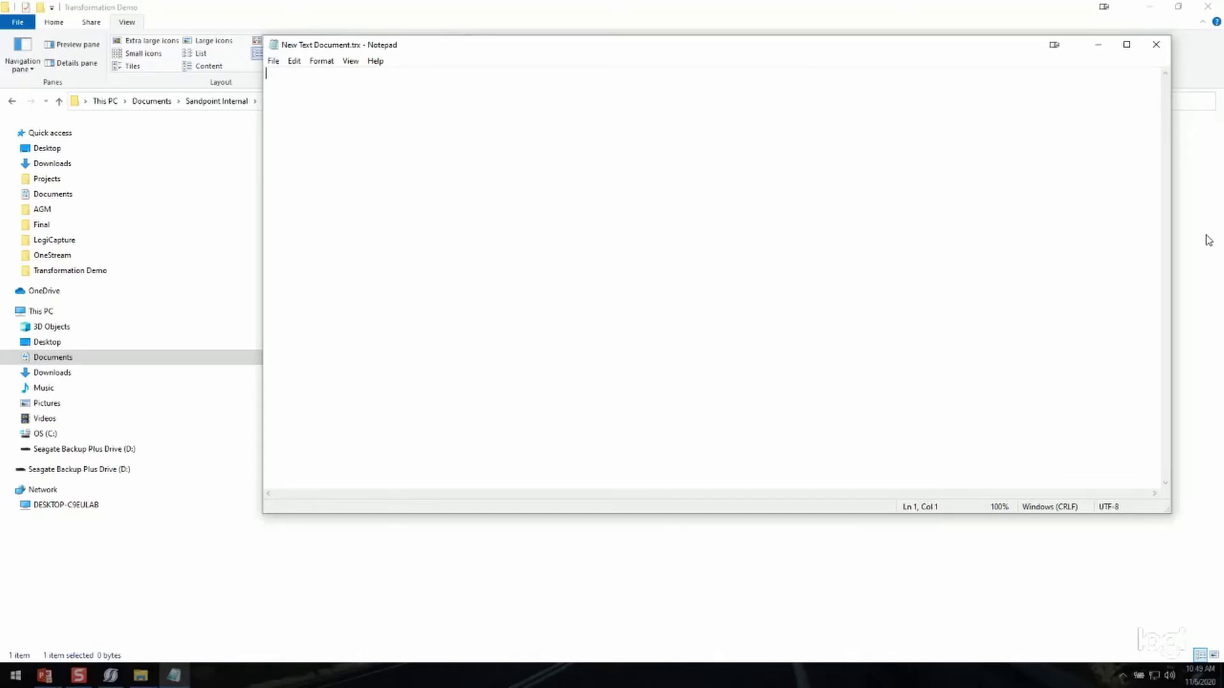
# - Export NewAccountList_ActualAccounts to a TRX file and select its exported line in Notepad
pyautogui.click(1155, 45)
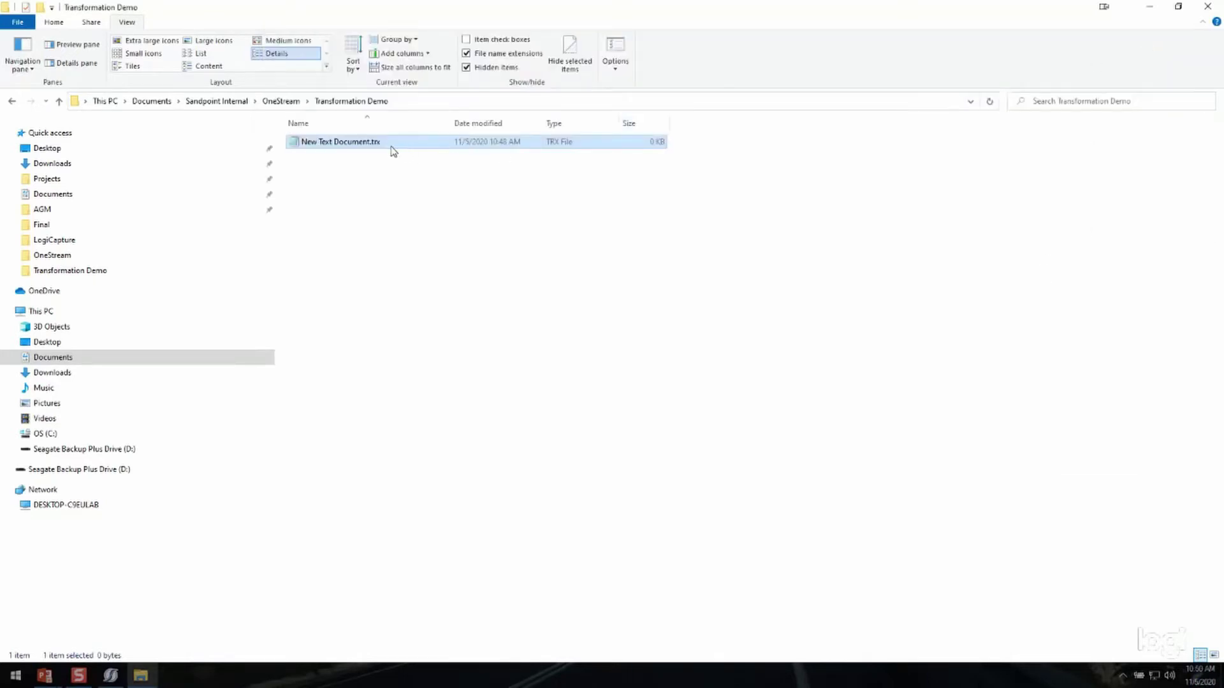
pyautogui.moveTo(336, 150)
pyautogui.click(111, 676)
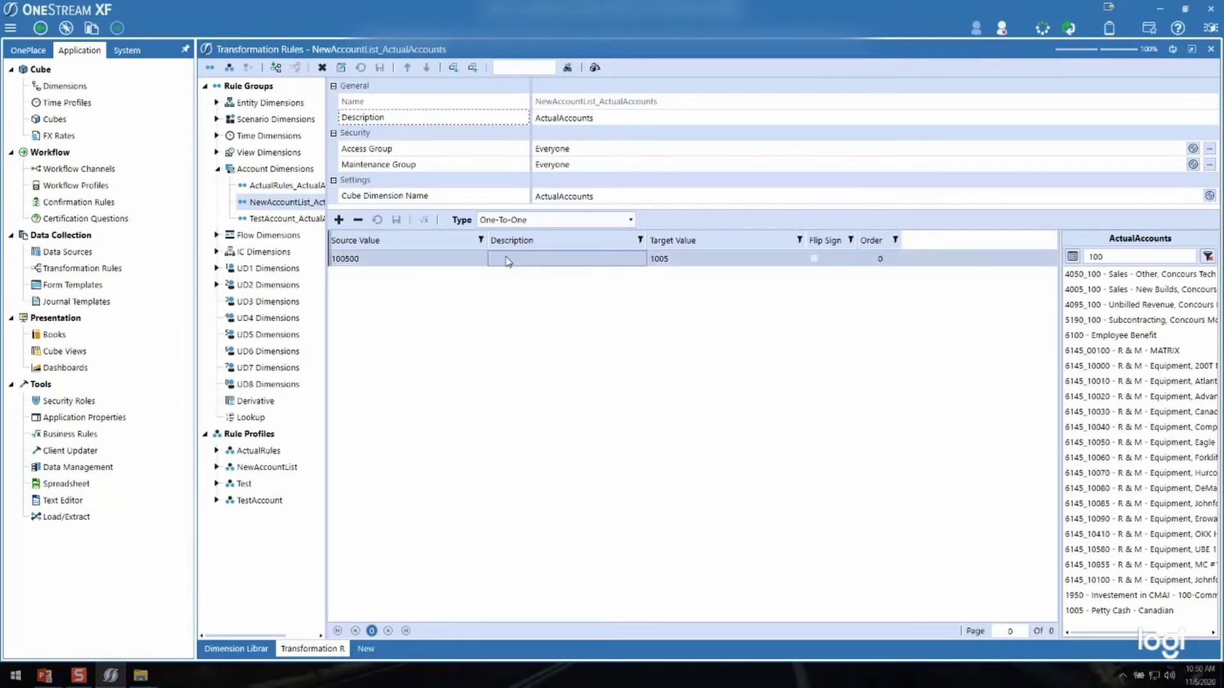
pyautogui.click(453, 68)
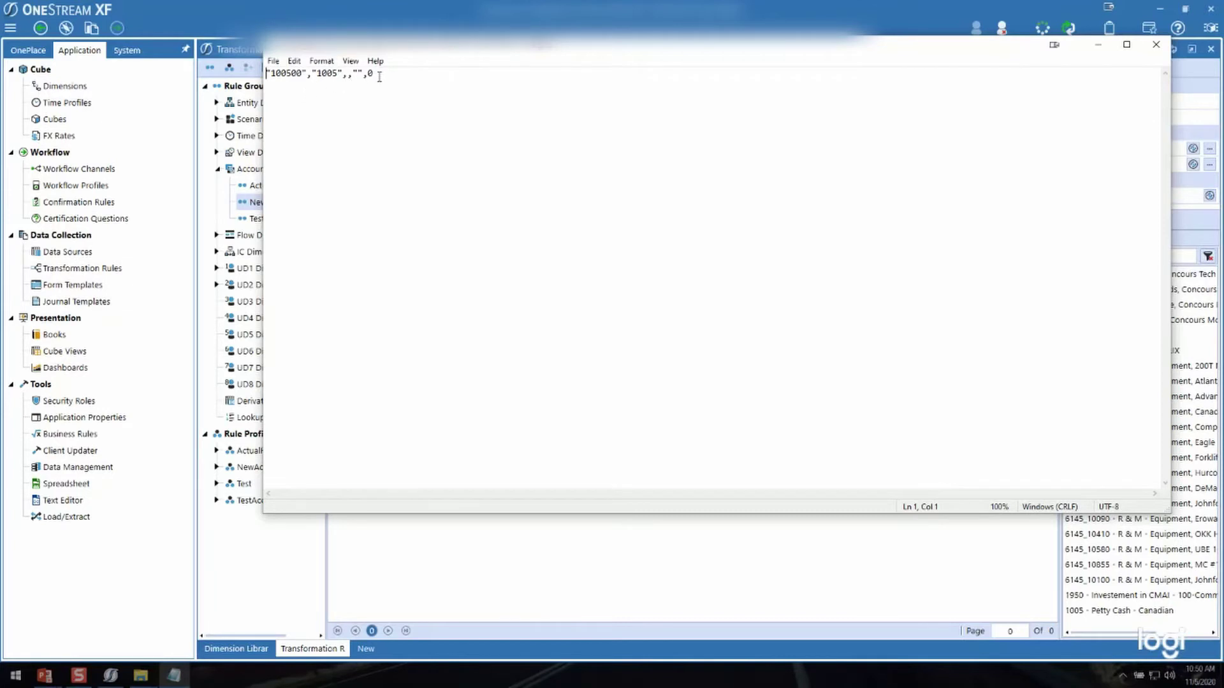
pyautogui.moveTo(379, 76); pyautogui.dragTo(265, 74)
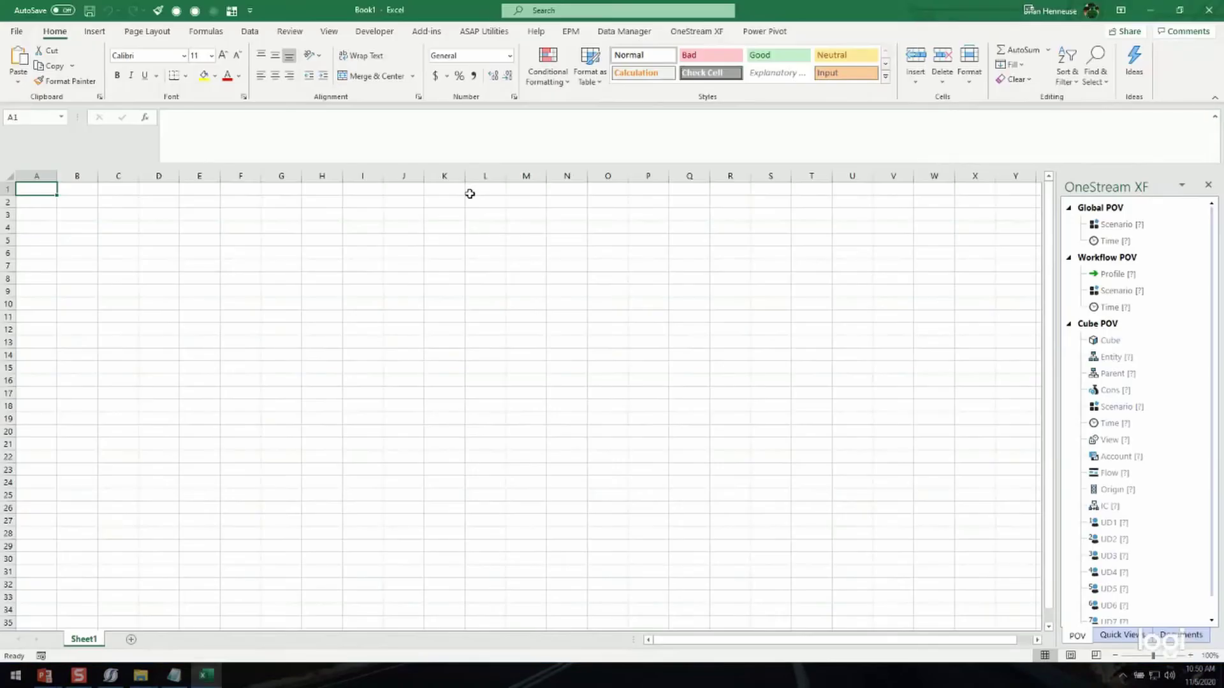
# - Copy the exported TRX line from Notepad and paste it into cell A1 of the Excel workbook
pyautogui.click(141, 675)
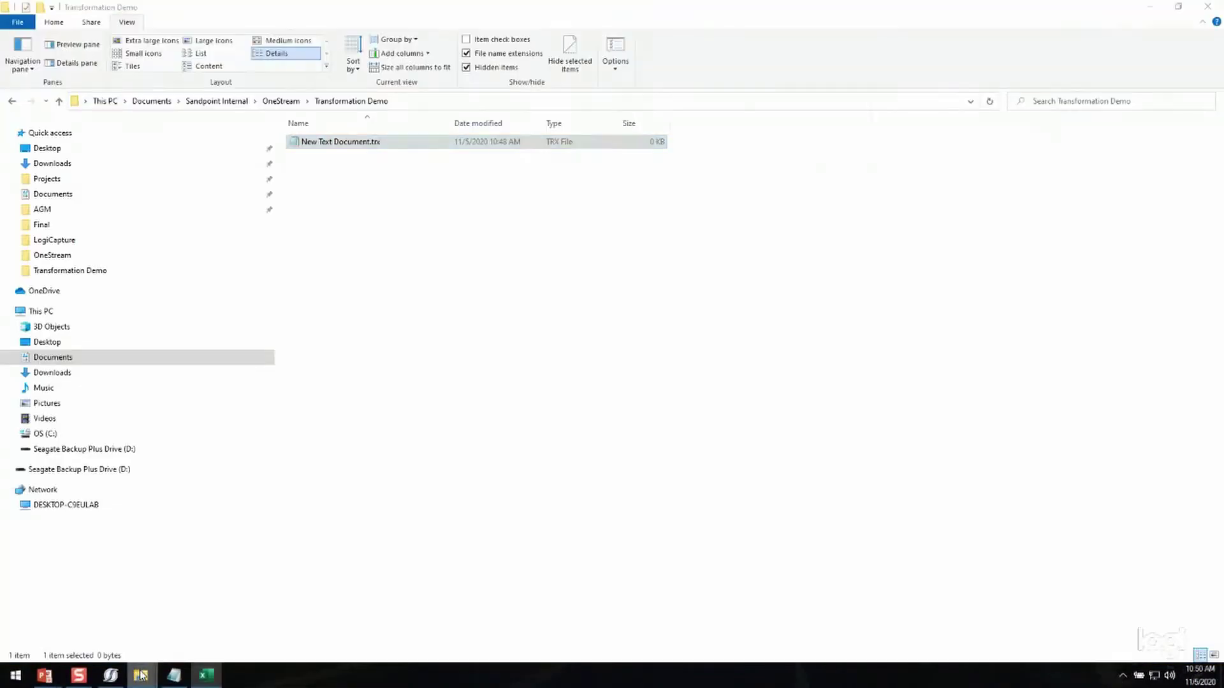
pyautogui.click(174, 675)
pyautogui.moveTo(385, 72); pyautogui.dragTo(271, 73)
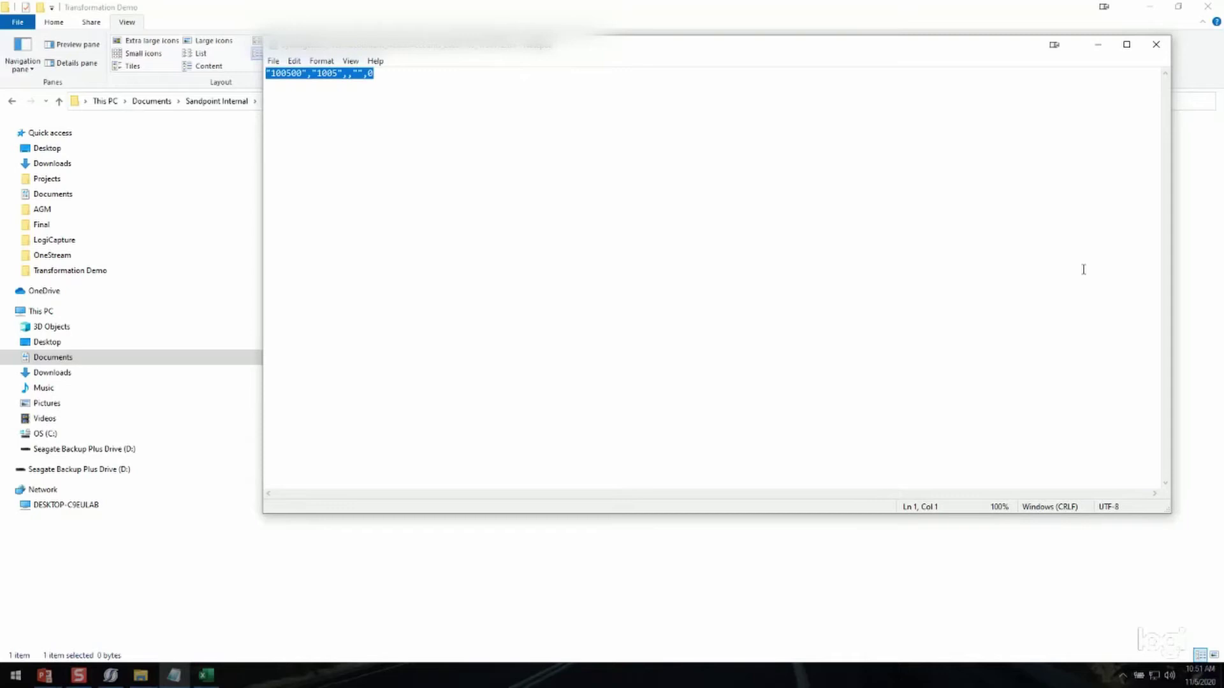
pyautogui.click(206, 675)
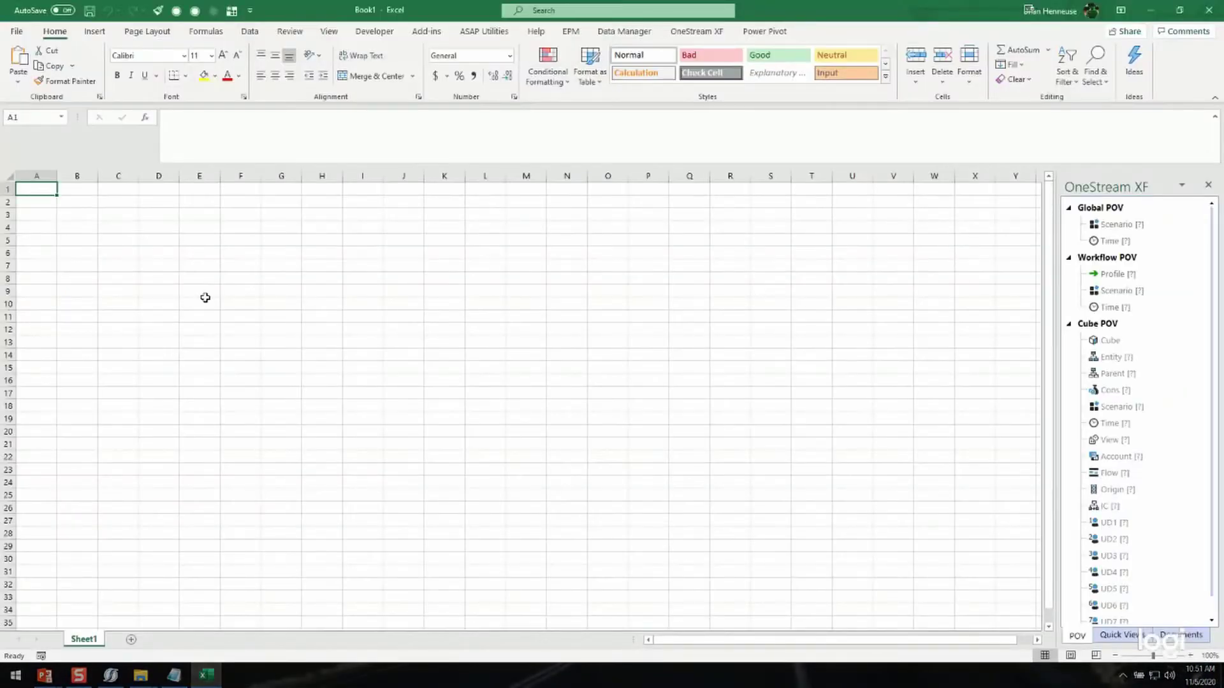
pyautogui.write('100500,"1005",,"",0')
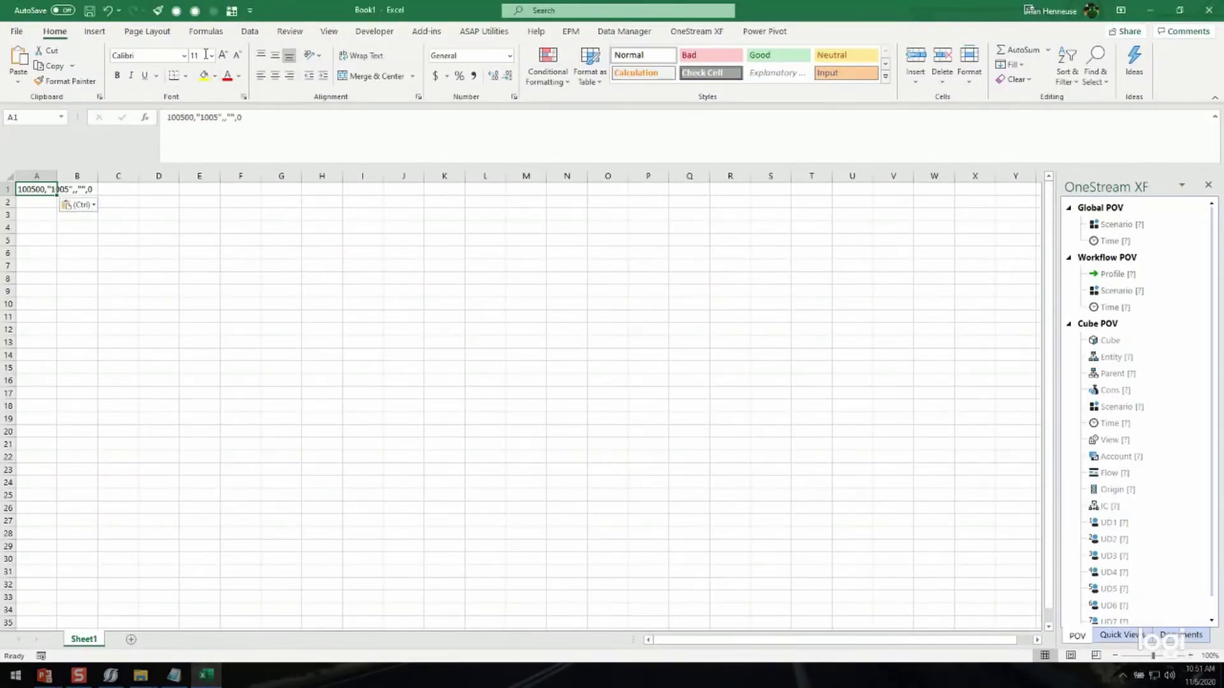
pyautogui.click(250, 31)
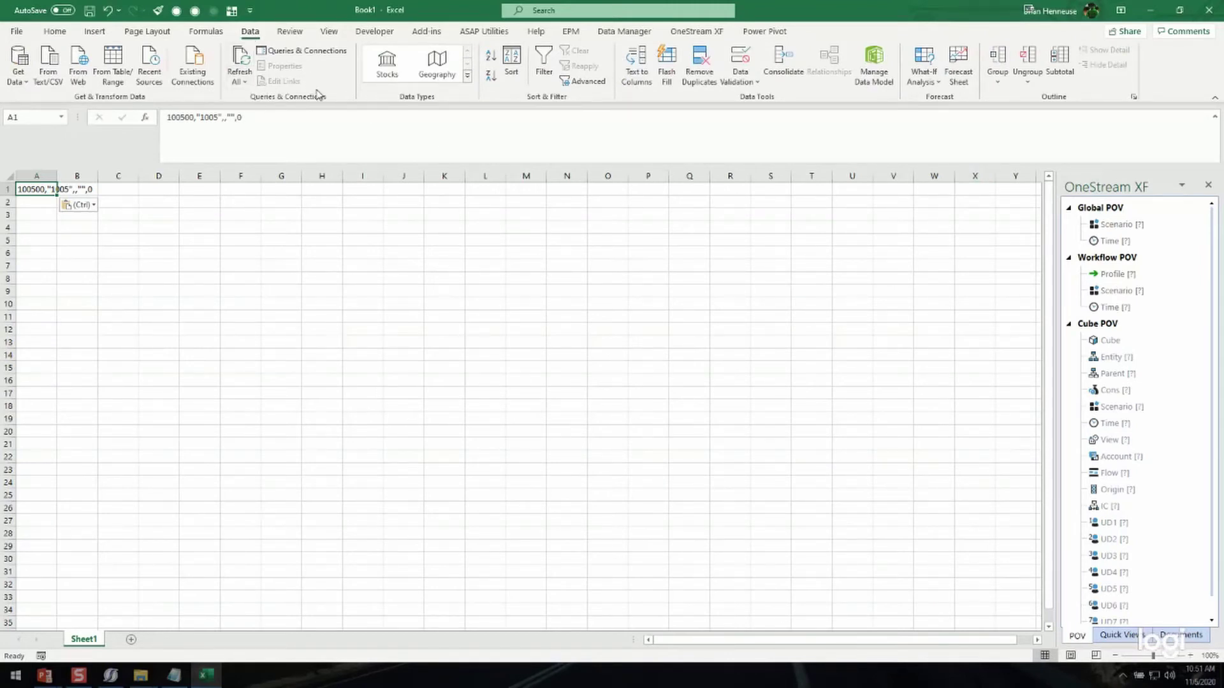
# - Split A1 at commas with Text to Columns, formatting the first four columns as Text
pyautogui.click(647, 58)
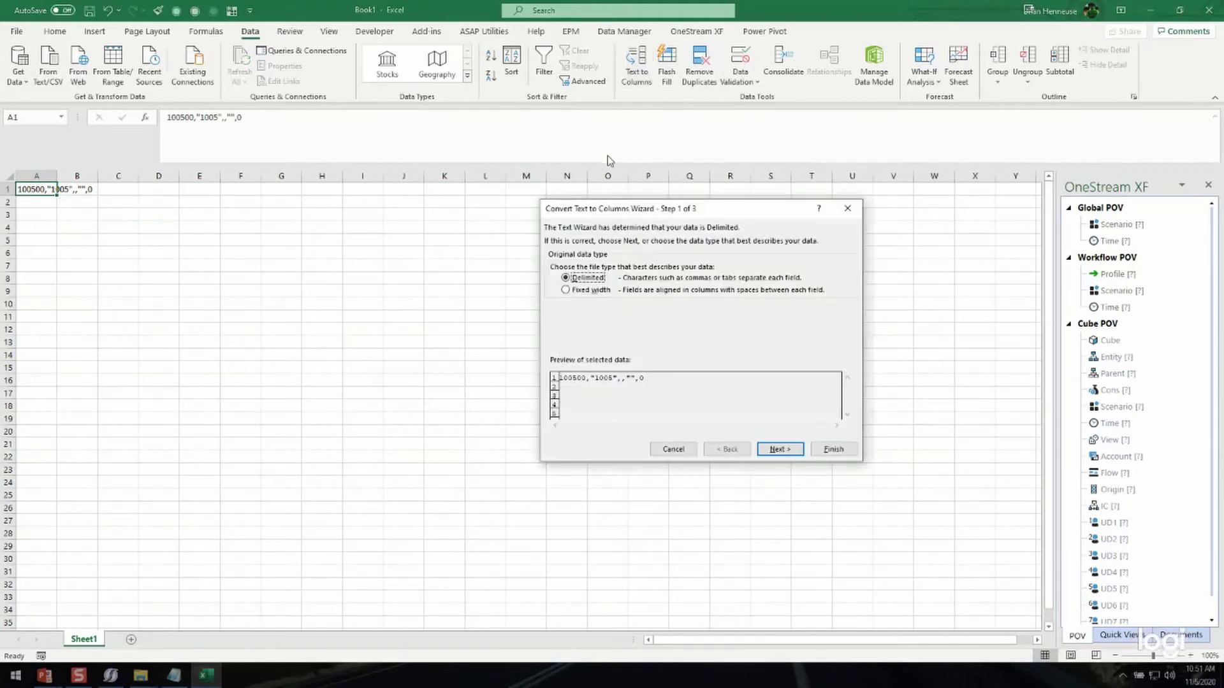
pyautogui.click(773, 451)
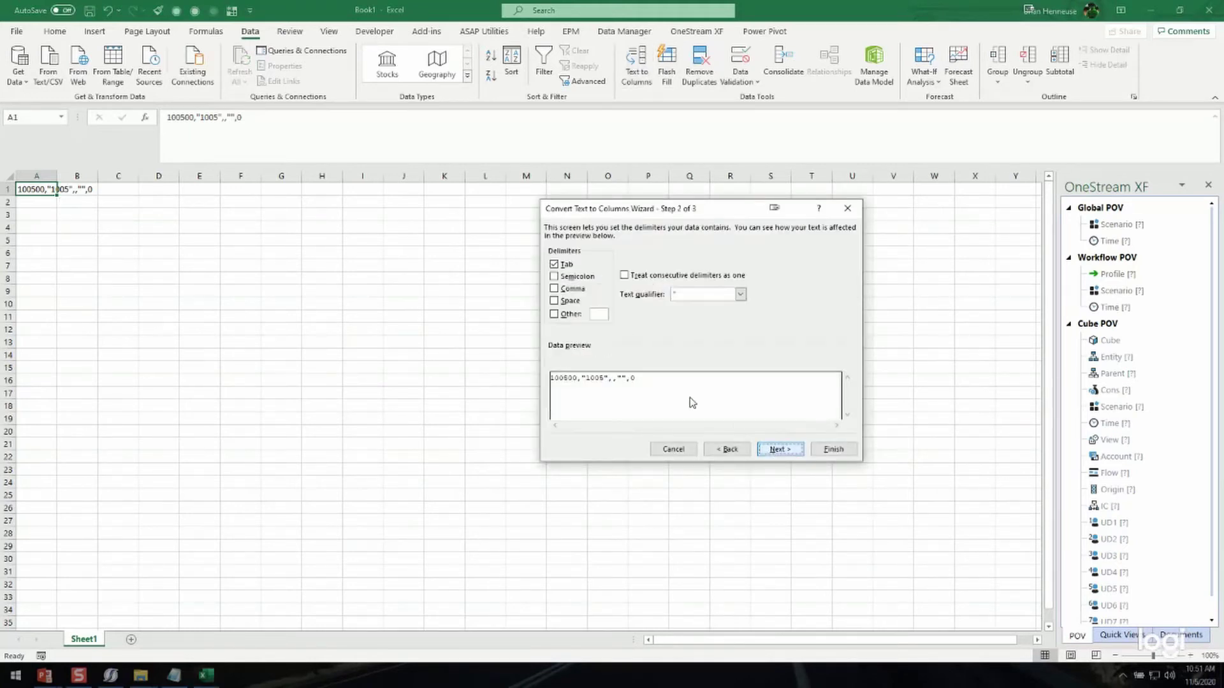
pyautogui.click(557, 266)
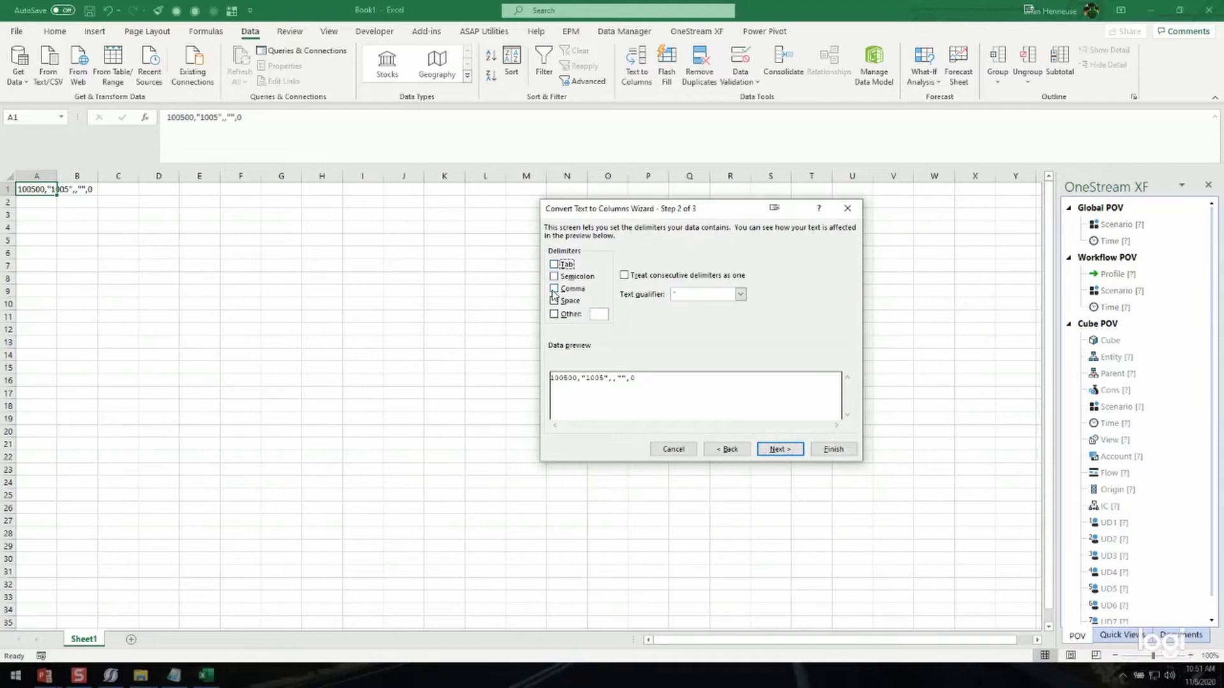
pyautogui.click(554, 290)
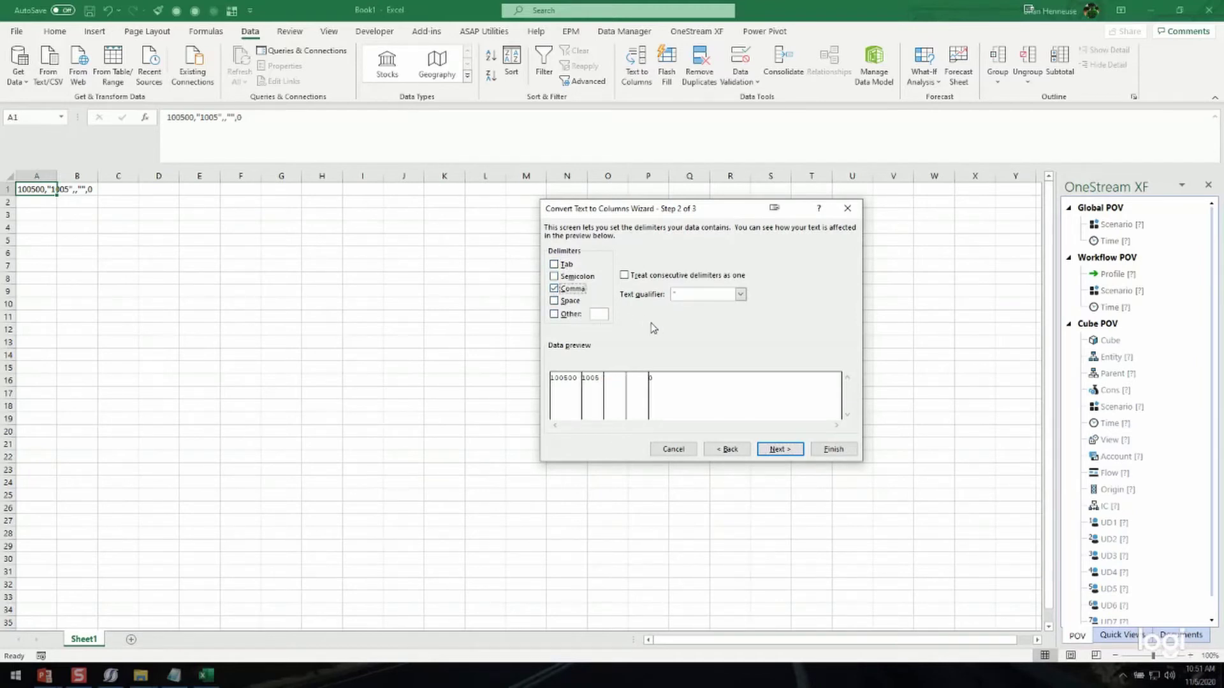
pyautogui.click(768, 446)
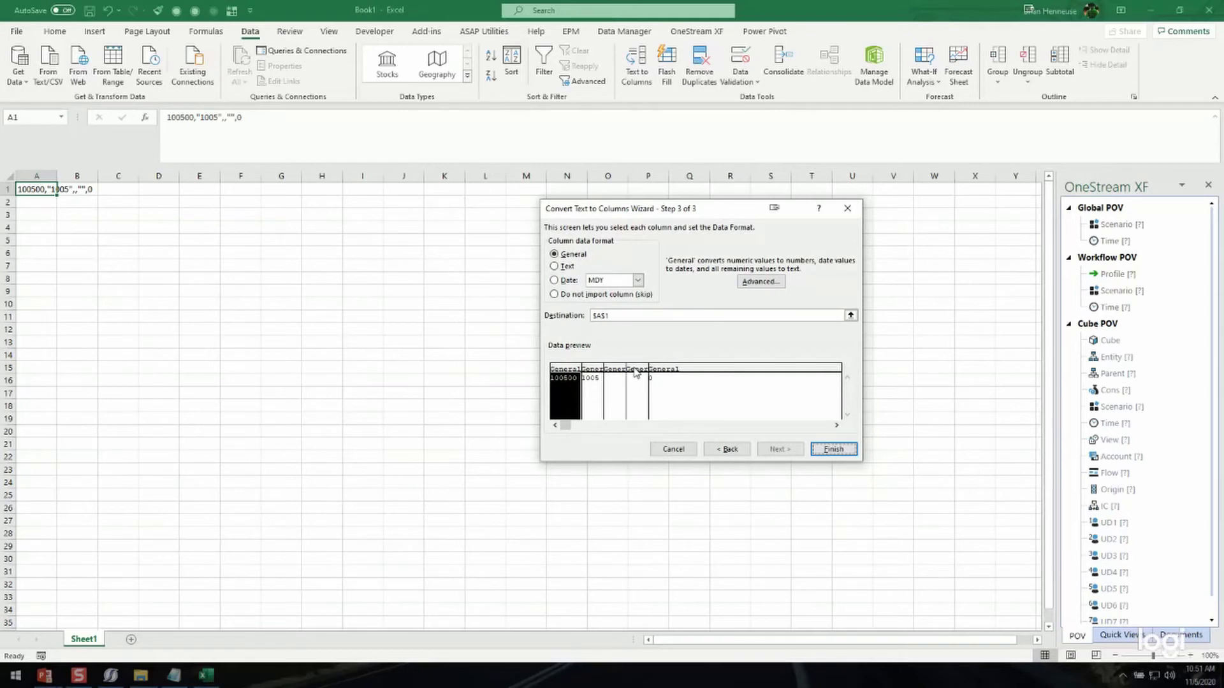
pyautogui.keyDown('shift'); pyautogui.click(636, 374); pyautogui.keyUp('shift')
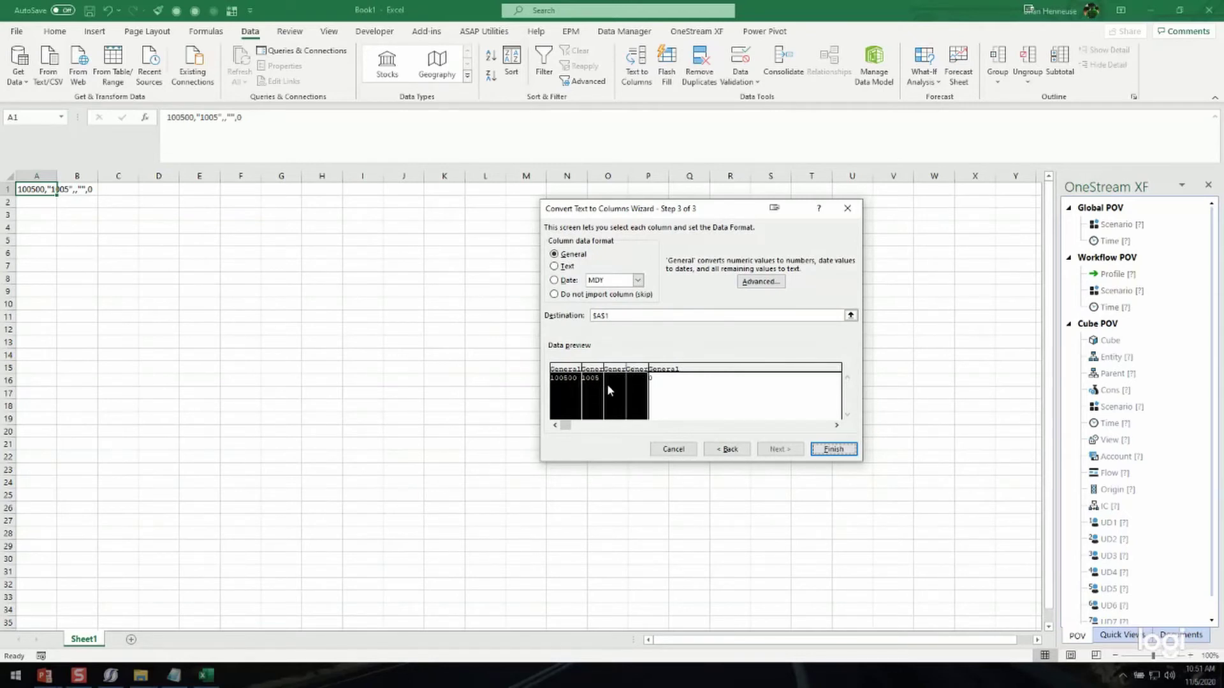
pyautogui.click(566, 267)
pyautogui.click(828, 450)
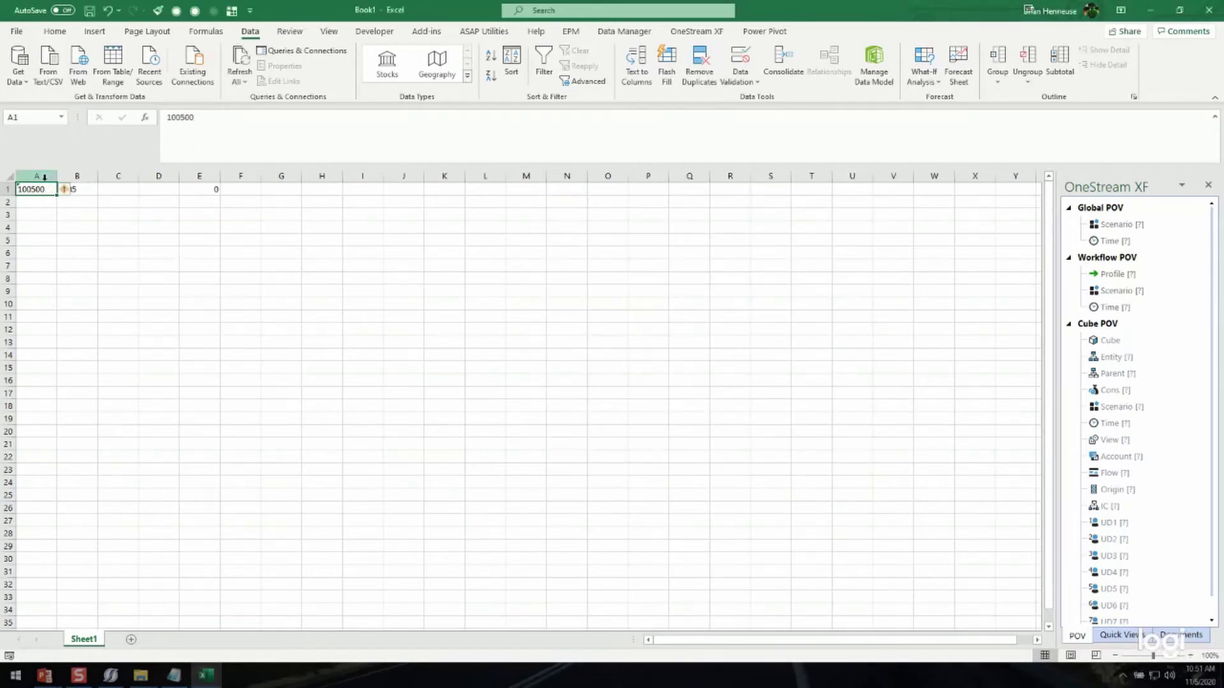
# - AutoFit columns A through E to their contents
pyautogui.moveTo(44, 177); pyautogui.dragTo(218, 177)
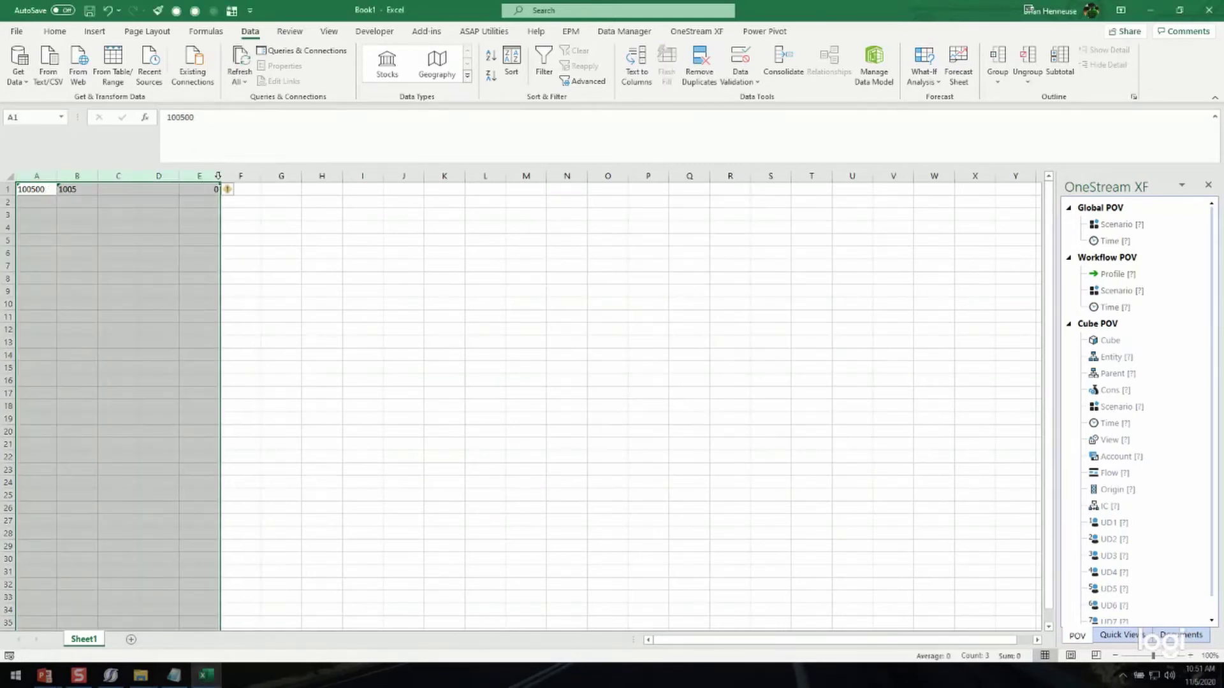
pyautogui.doubleClick(218, 176)
pyautogui.click(162, 299)
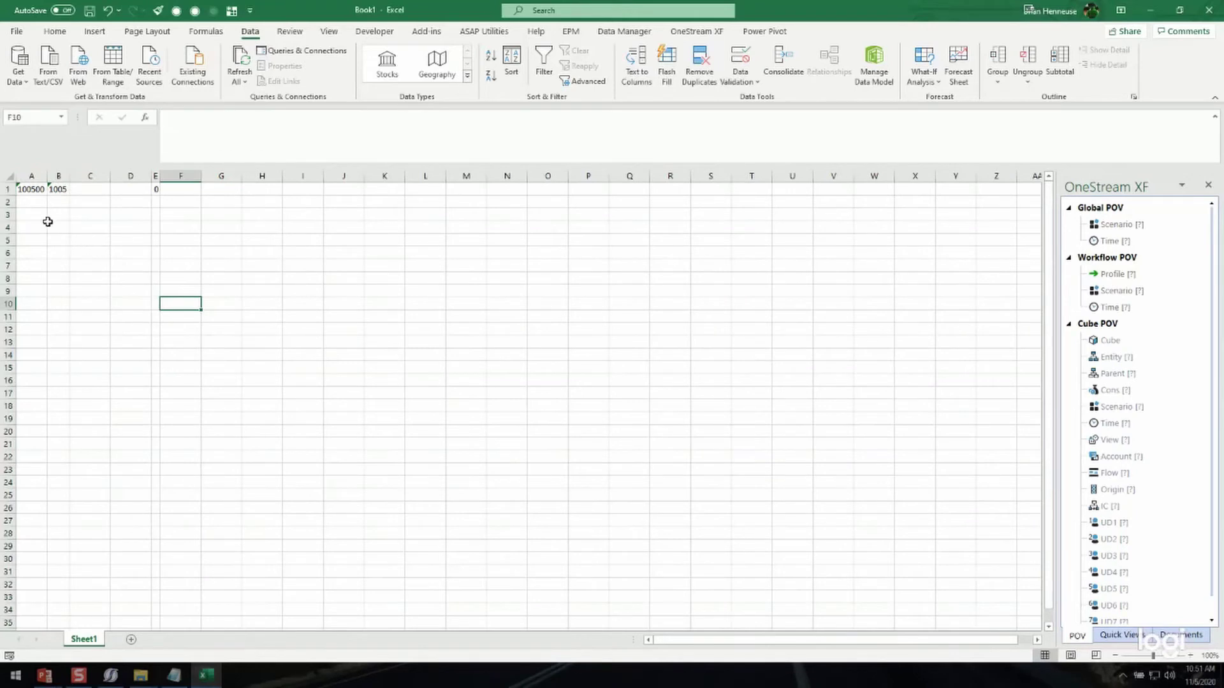
pyautogui.click(35, 201)
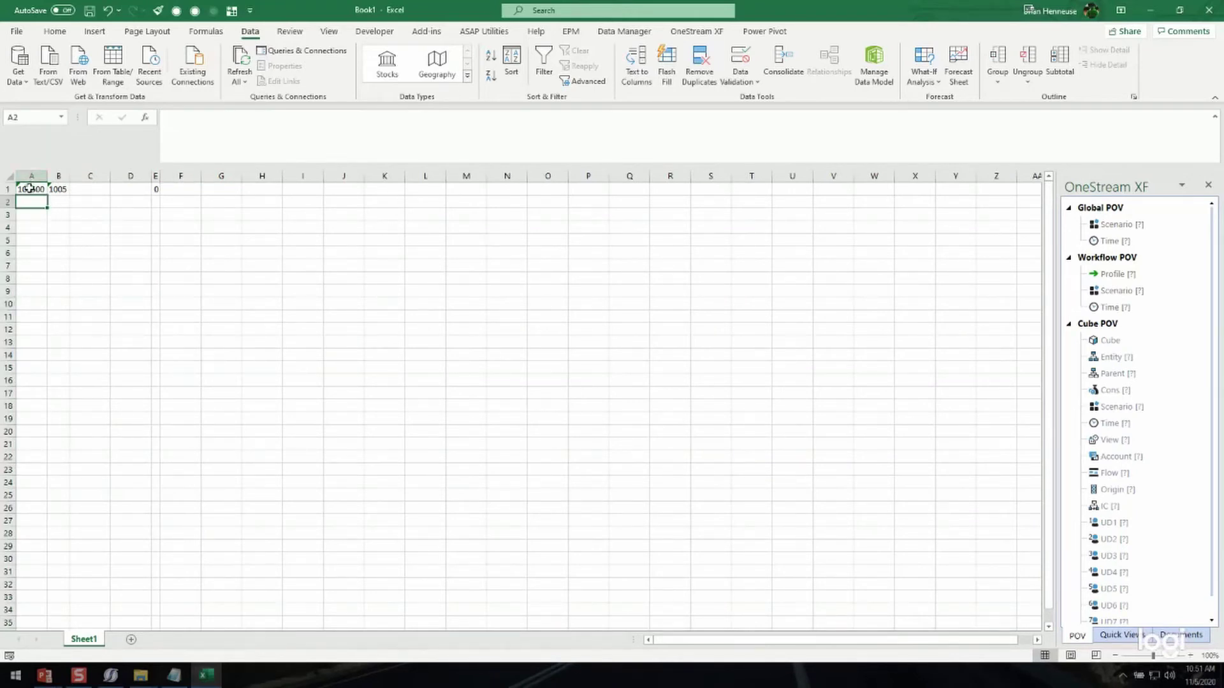
# - Insert a header row with External in A1 and Internal in B1, then AutoFit columns A and B
pyautogui.click(5, 189)
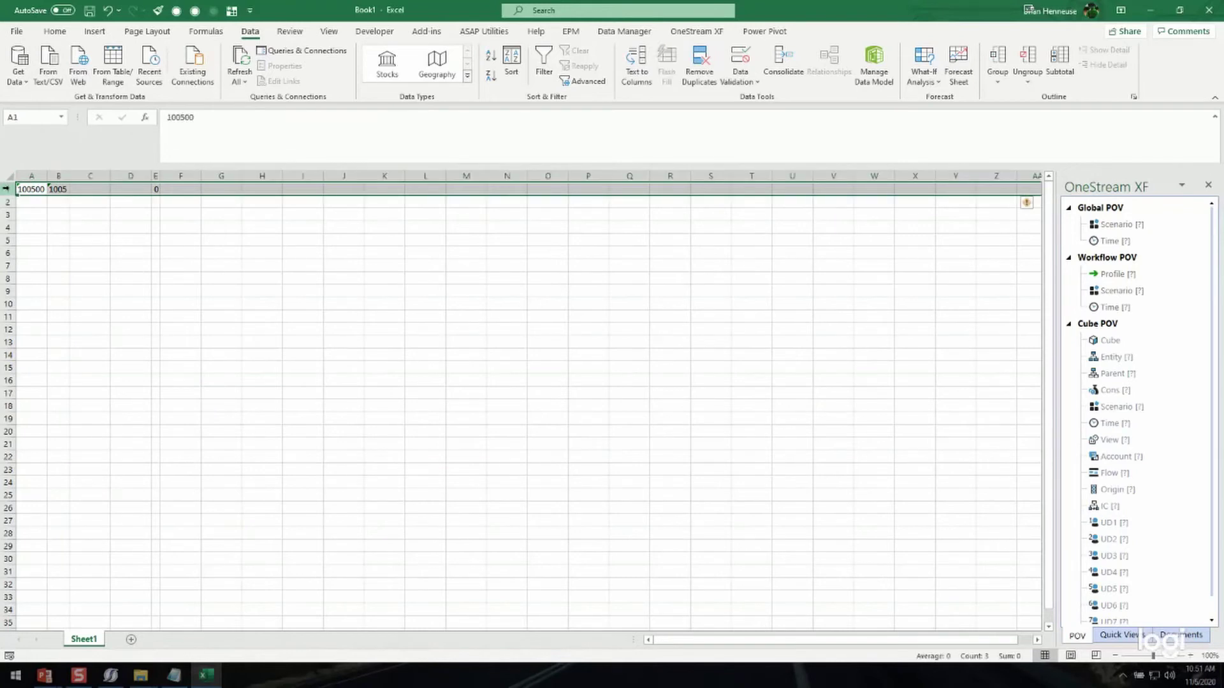
pyautogui.hotkey('ctrl', 'shift', '+')
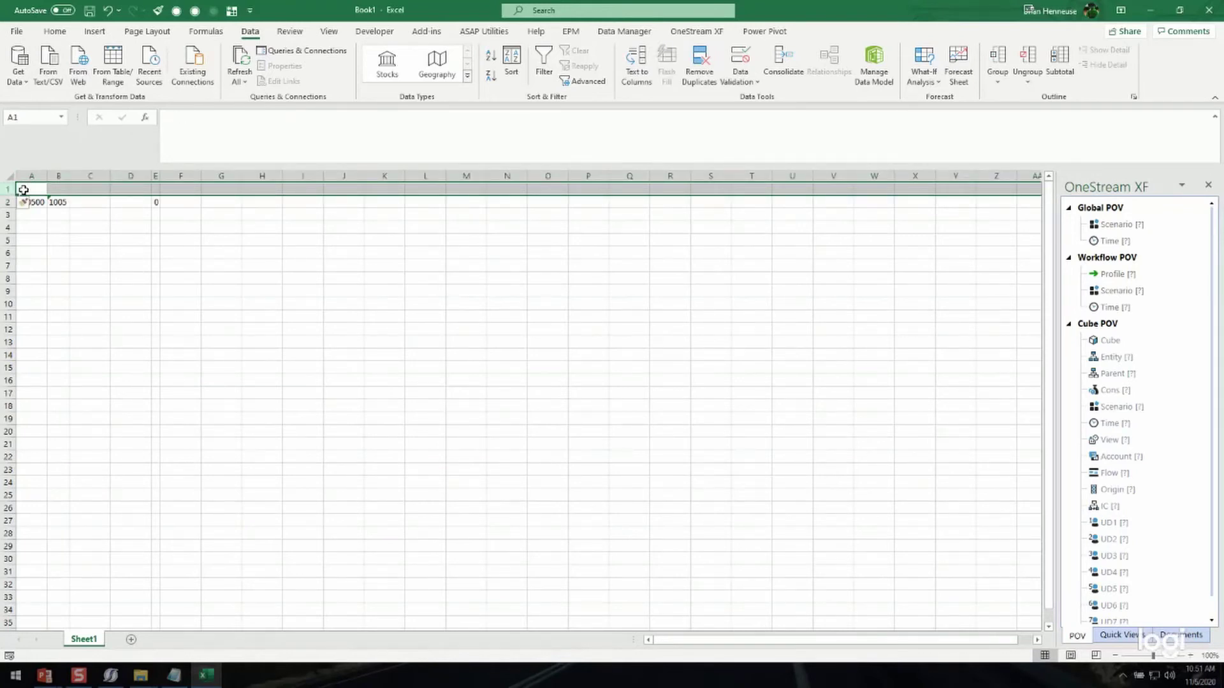
pyautogui.click(24, 190)
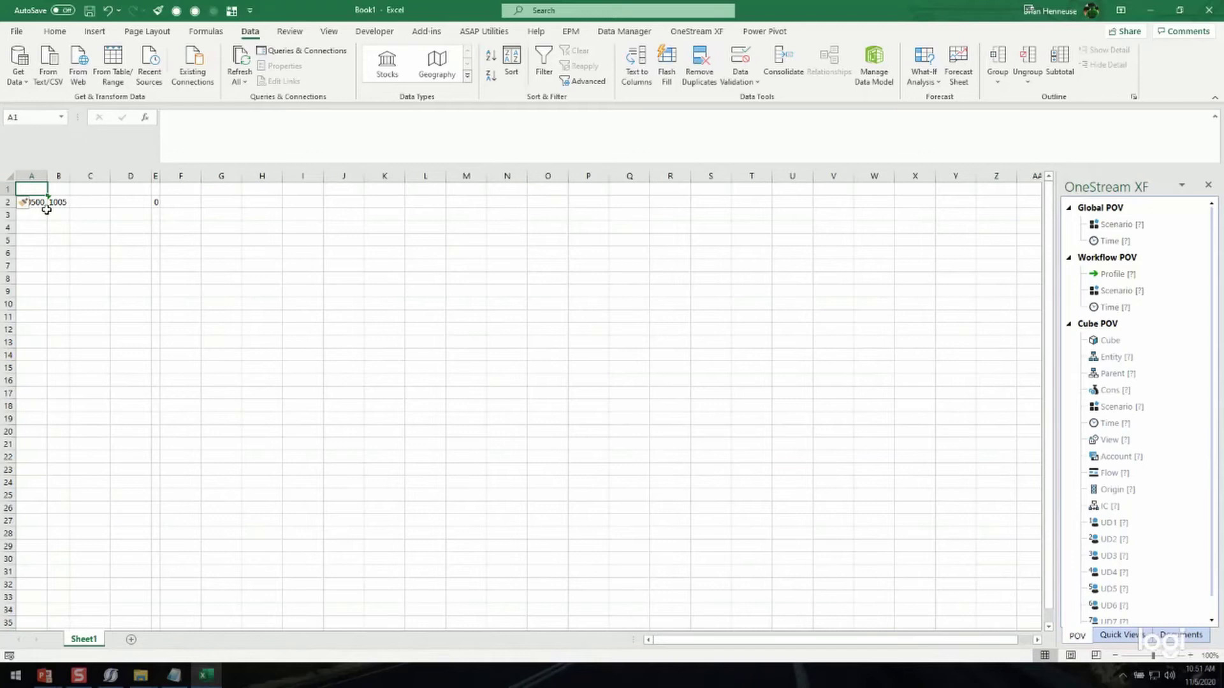
pyautogui.write('External')
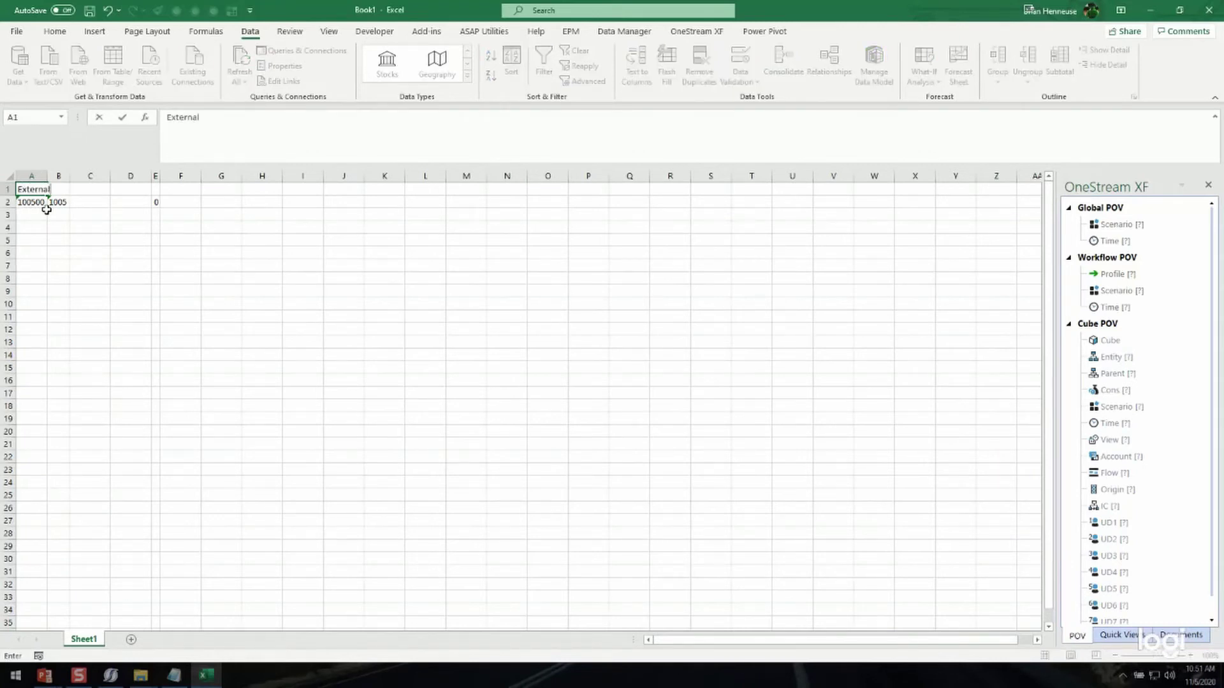
pyautogui.press('Tab')
pyautogui.write('Int')
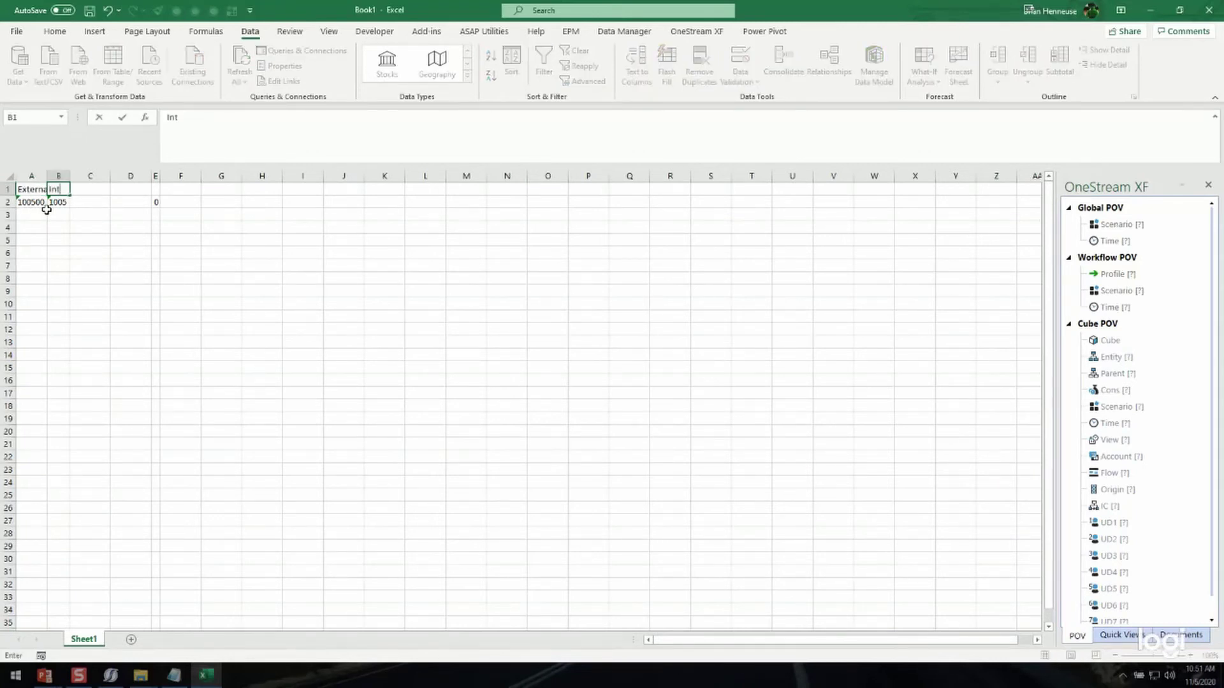
pyautogui.write('ernal')
pyautogui.press('Tab')
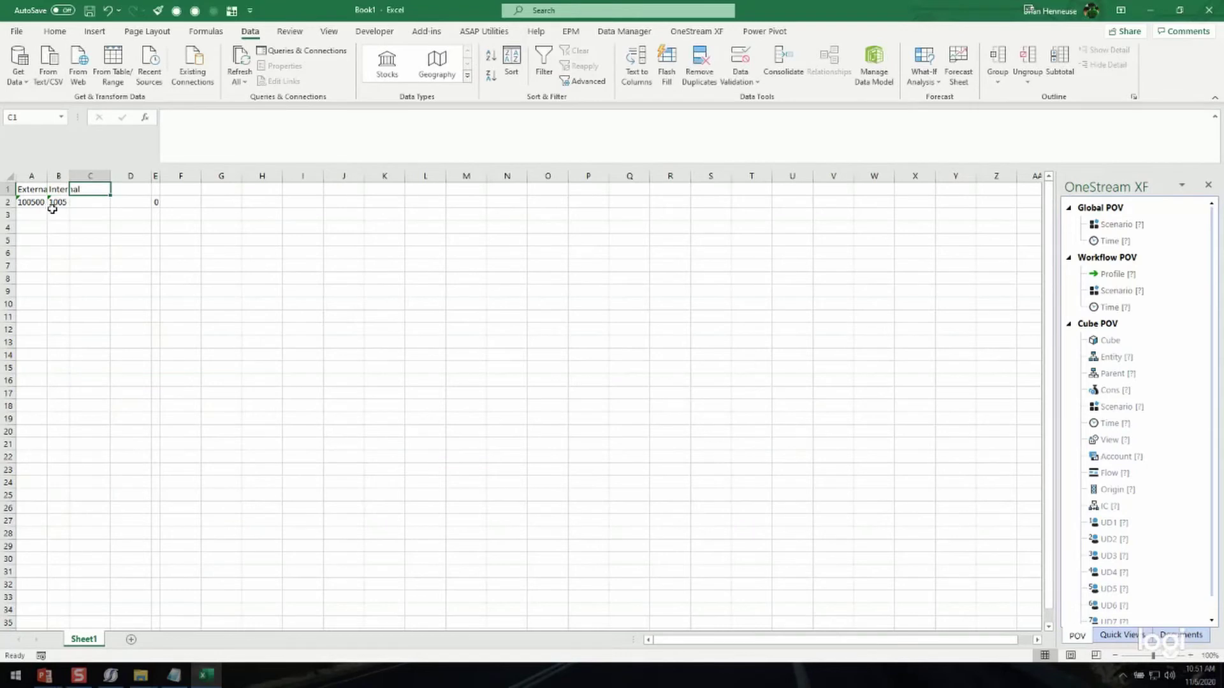
pyautogui.doubleClick(48, 175)
pyautogui.doubleClick(74, 176)
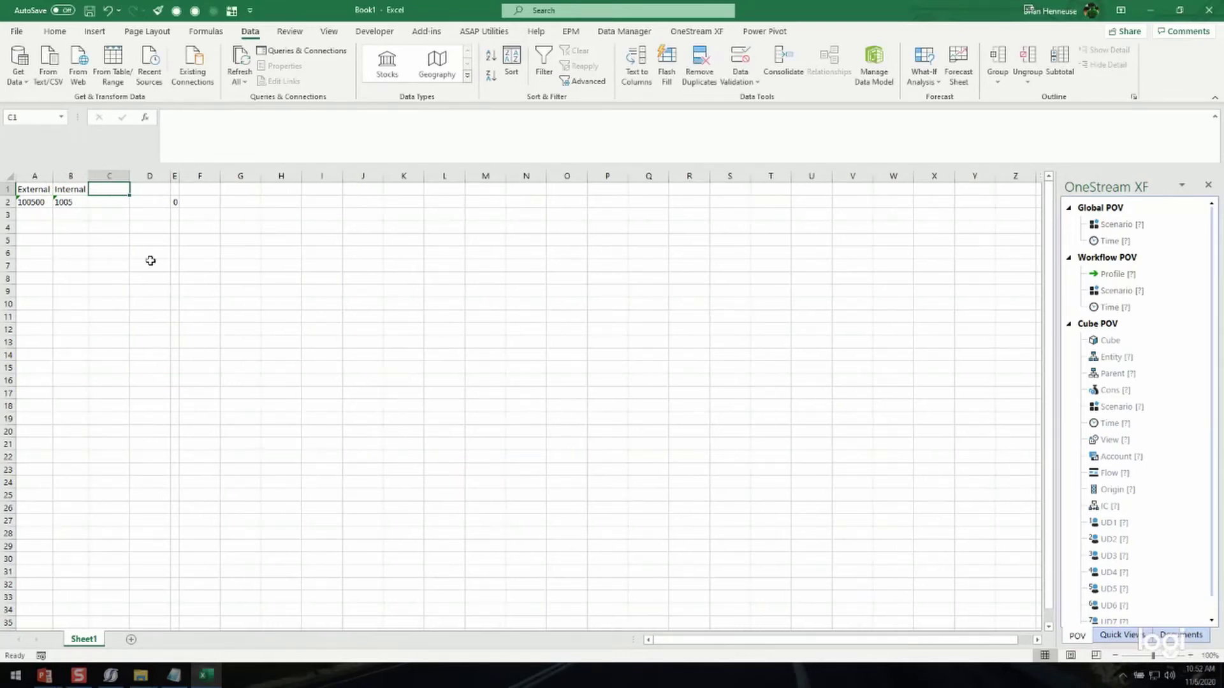
pyautogui.click(102, 232)
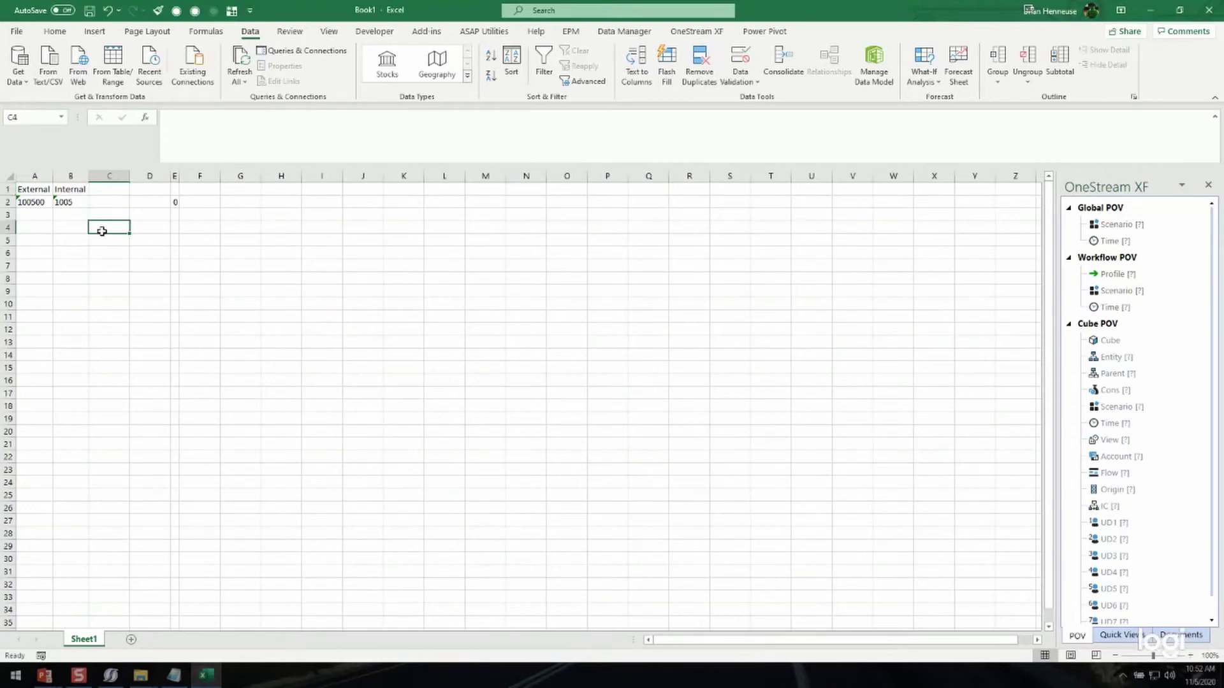
# - Enter the text mapping 1005 → 1005 in row 3, using a leading apostrophe
pyautogui.click(43, 214)
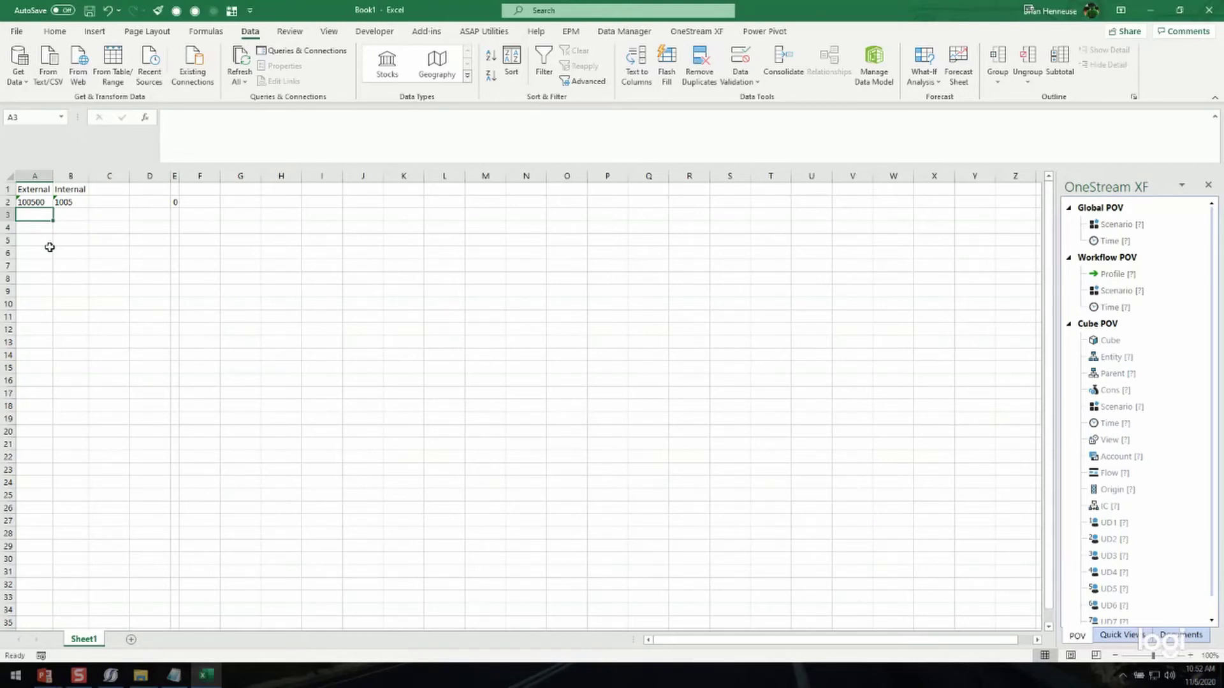
pyautogui.write('1005')
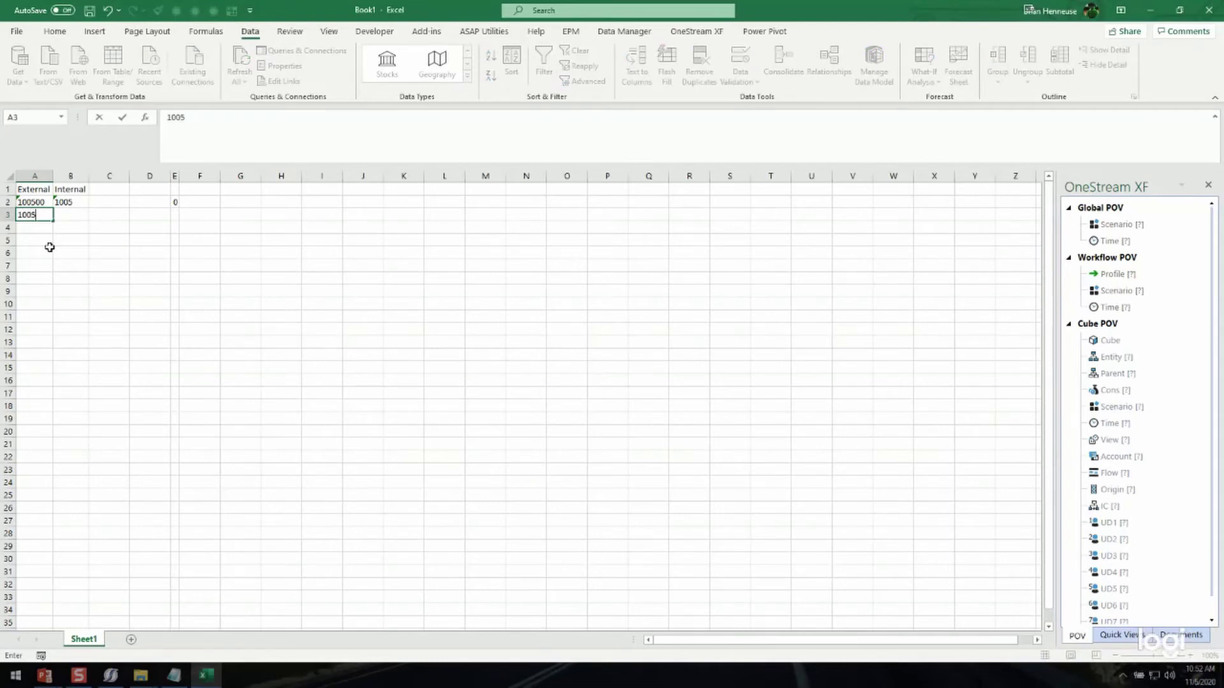
pyautogui.press('Tab')
pyautogui.press('Left')
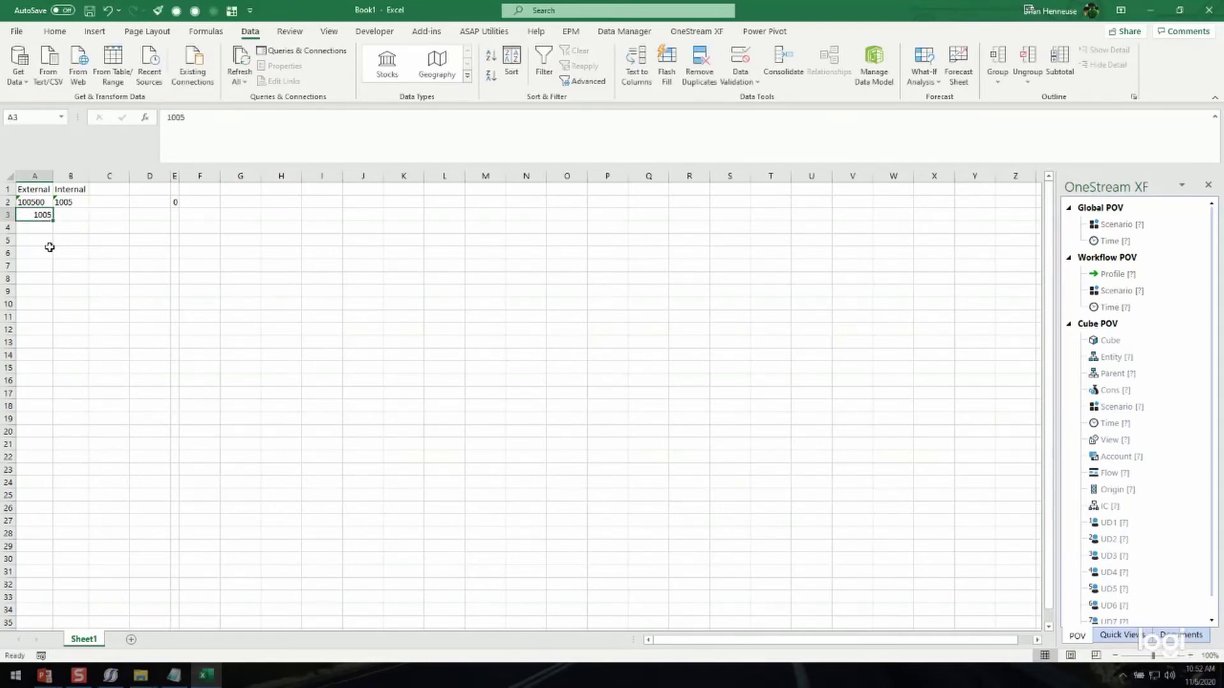
pyautogui.write("'100")
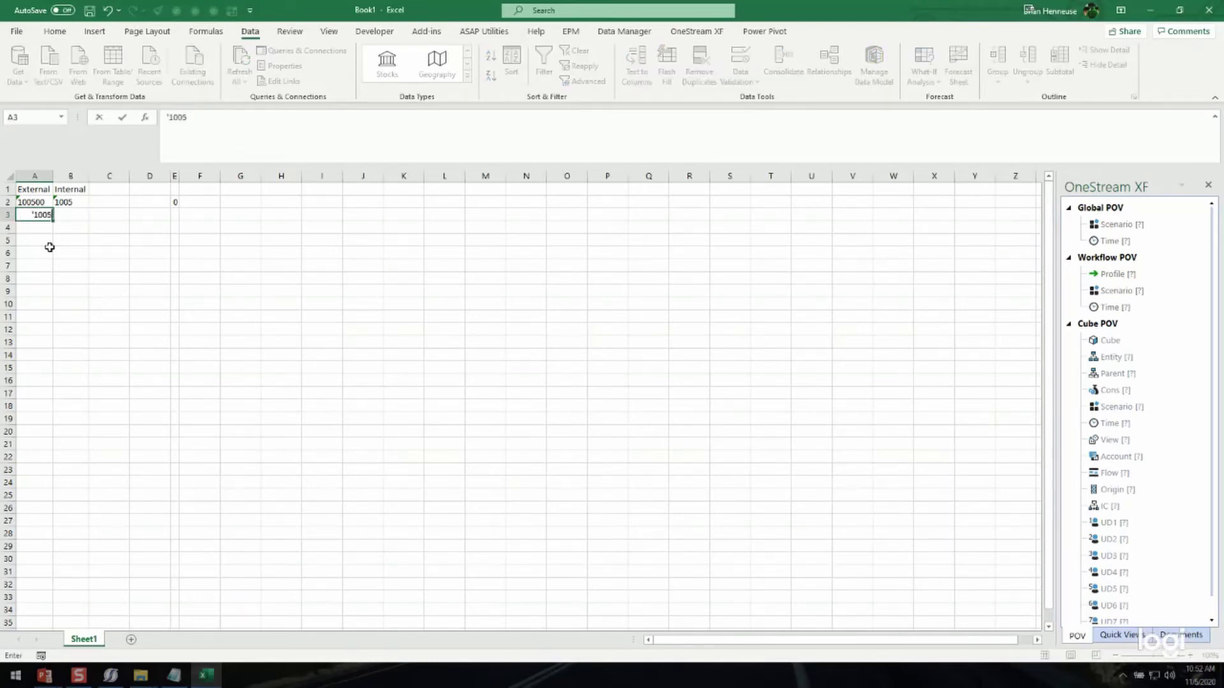
pyautogui.press('Tab')
pyautogui.write('1')
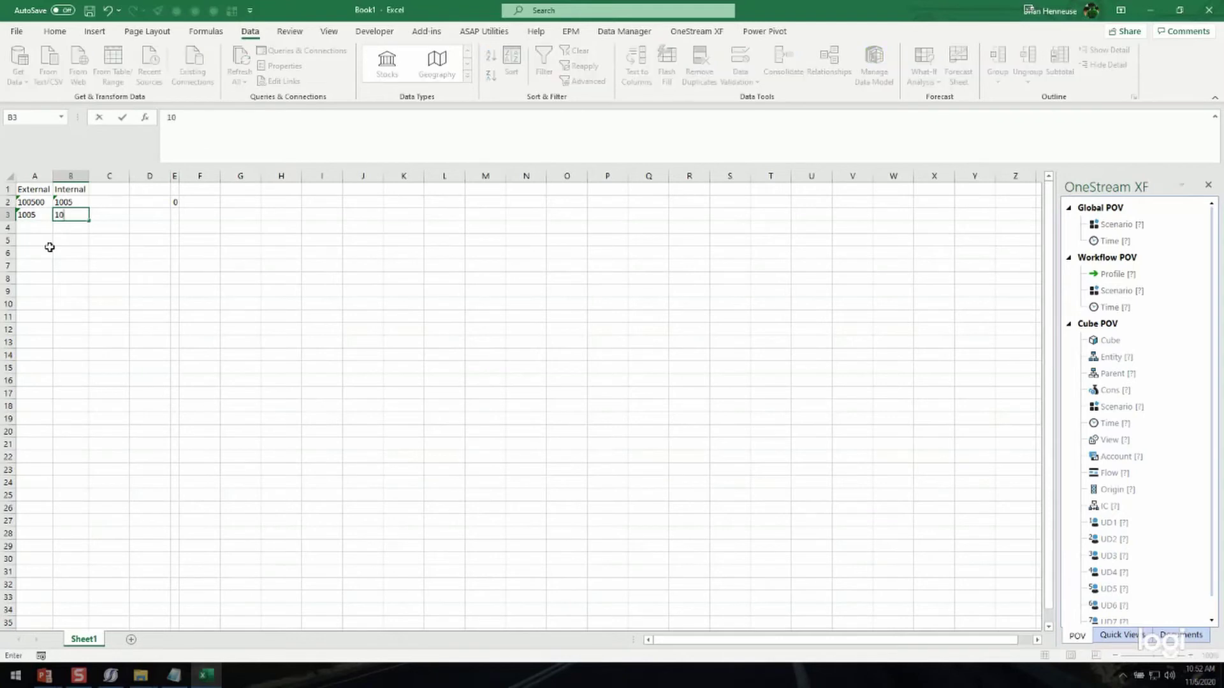
pyautogui.press('Return')
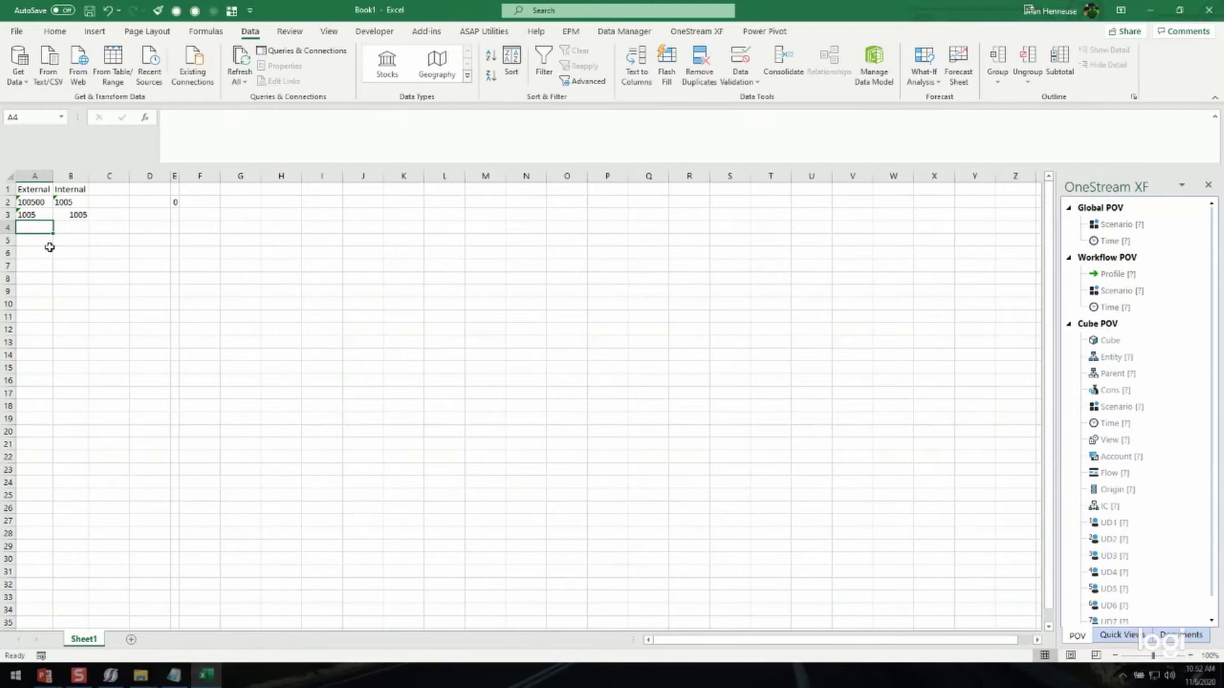
# - Enter the text mapping 120500 → 1205 in row 4
pyautogui.write('1205')
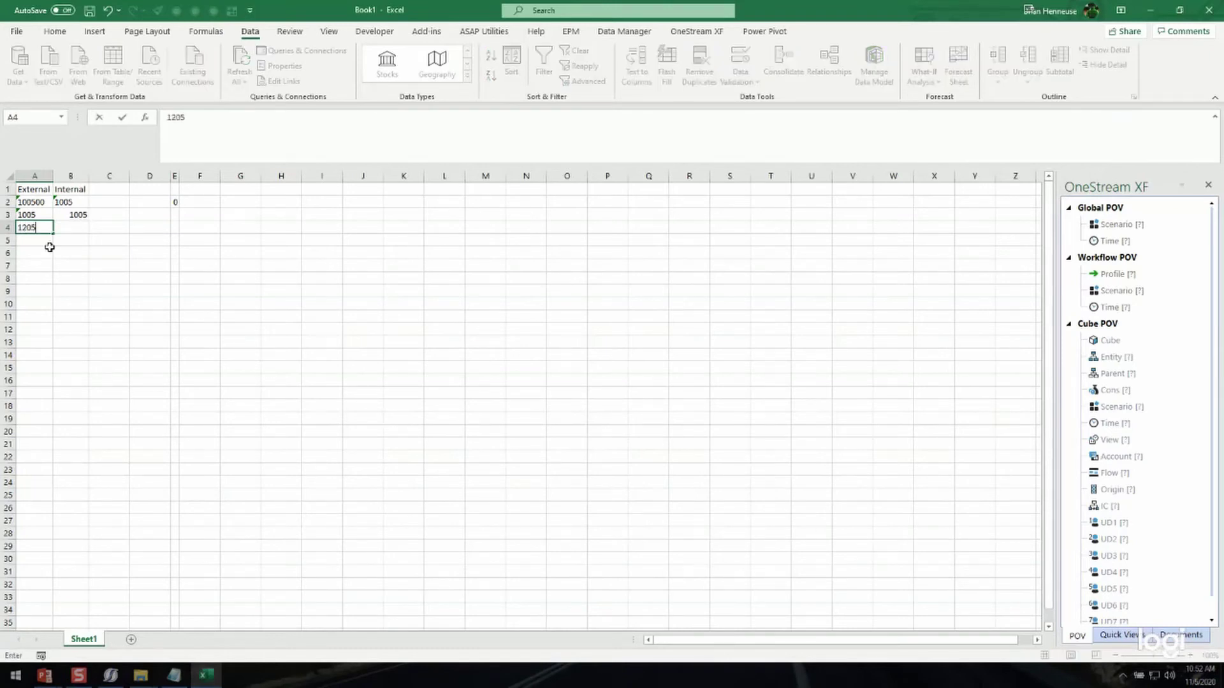
pyautogui.press('Tab')
pyautogui.press('Left')
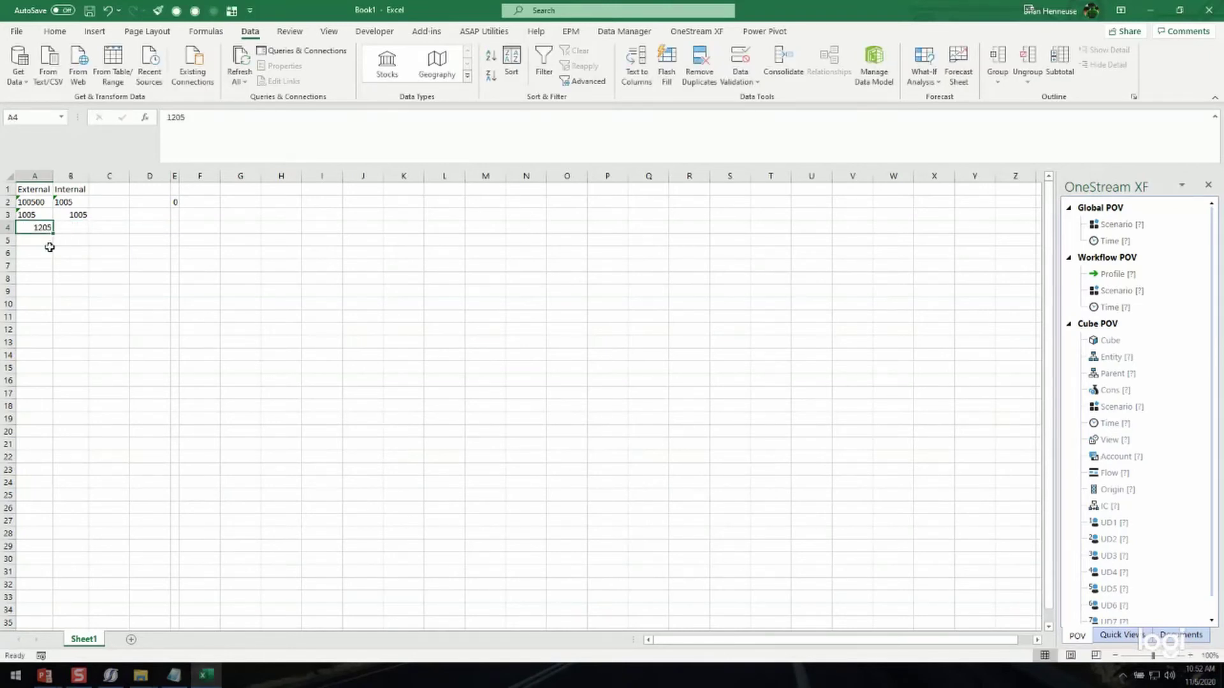
pyautogui.press('F2')
pyautogui.press('Left')
pyautogui.press('Left')
pyautogui.press('Left')
pyautogui.press('Left')
pyautogui.write("'")
pyautogui.press('Tab')
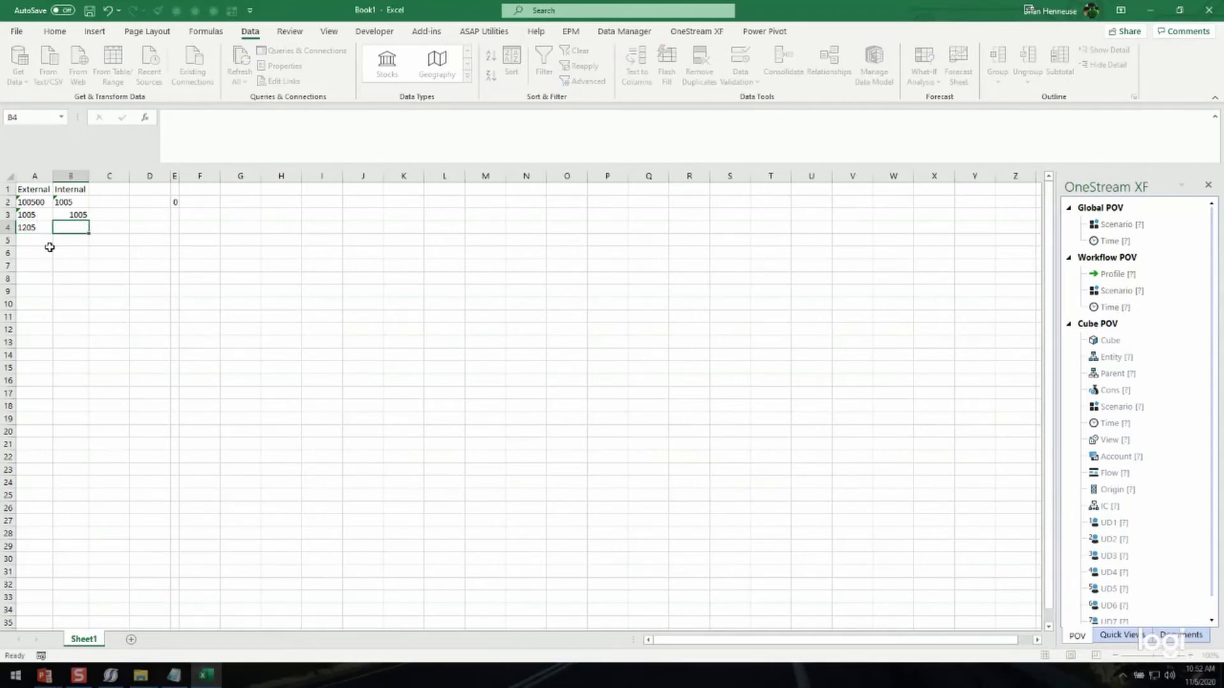
pyautogui.write("'1205")
pyautogui.press('Left')
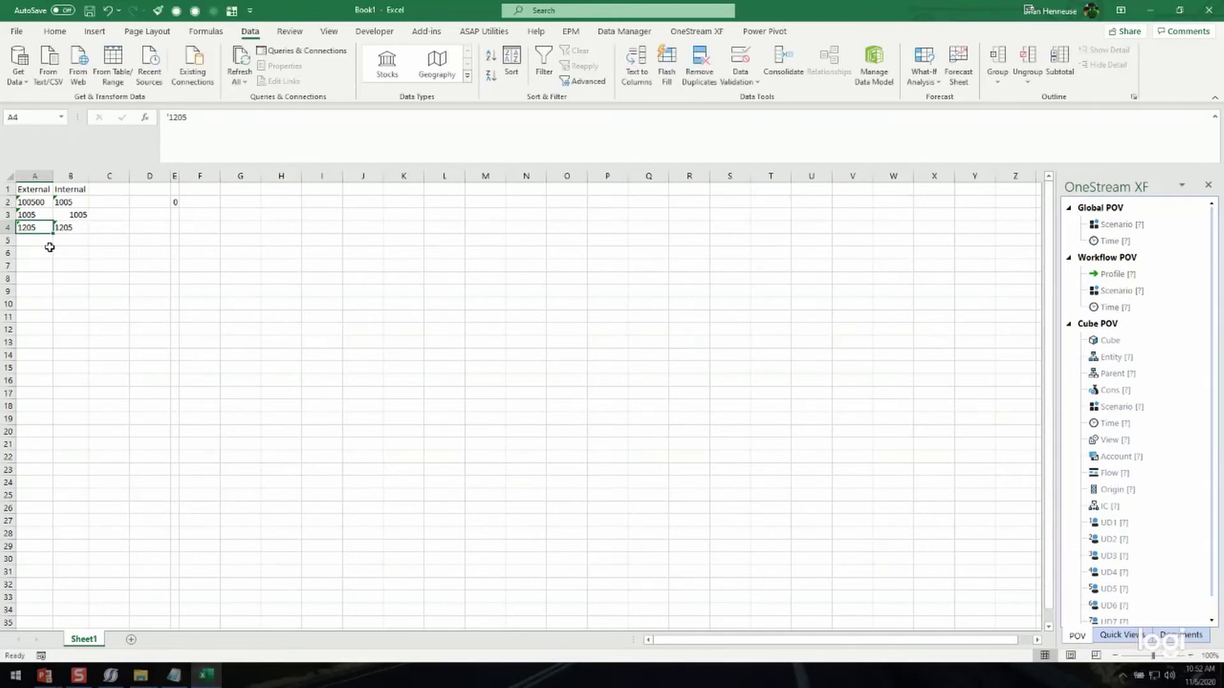
pyautogui.doubleClick(46, 228)
pyautogui.write('00')
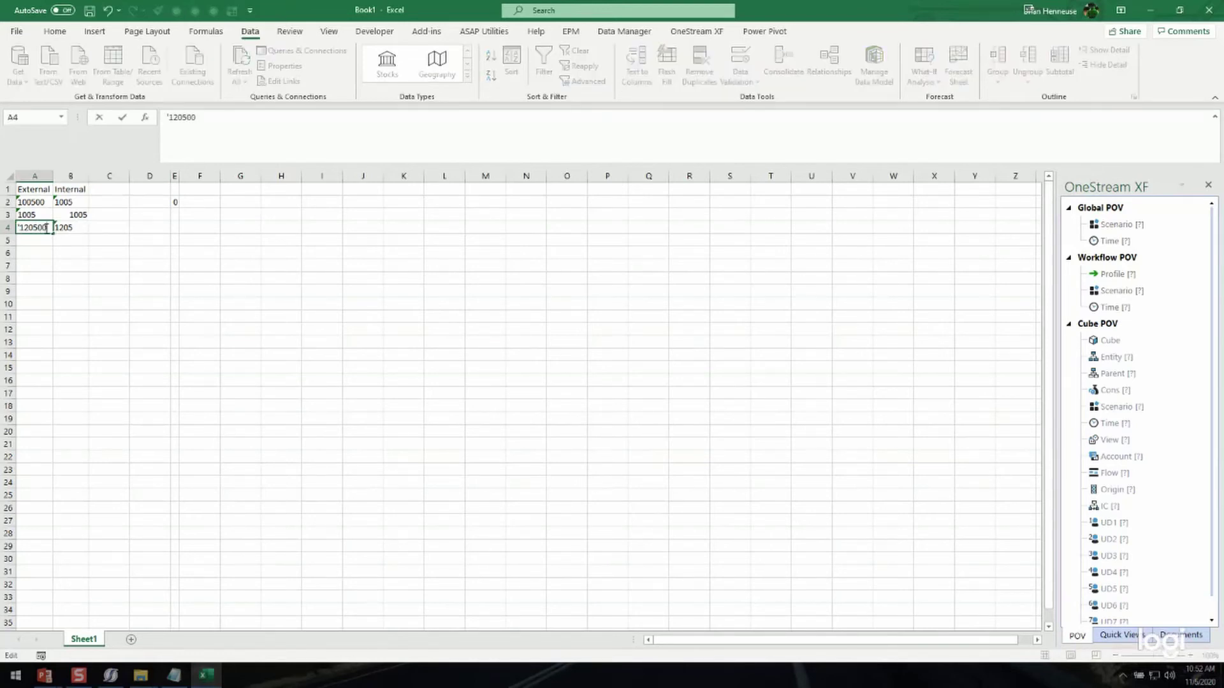
pyautogui.press('Return')
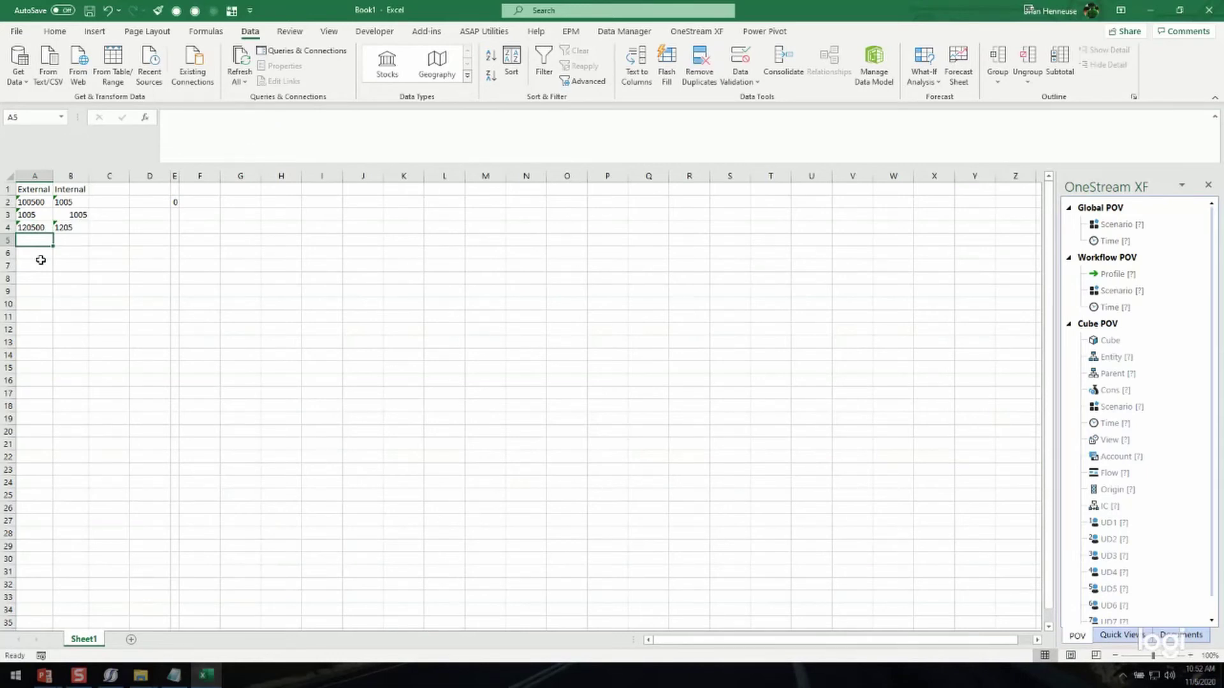
# - Enter 130500 → 1305 in row 5 and re-store B3's 1005 as text
pyautogui.write('1')
pyautogui.press('BackSpace')
pyautogui.press('BackSpace')
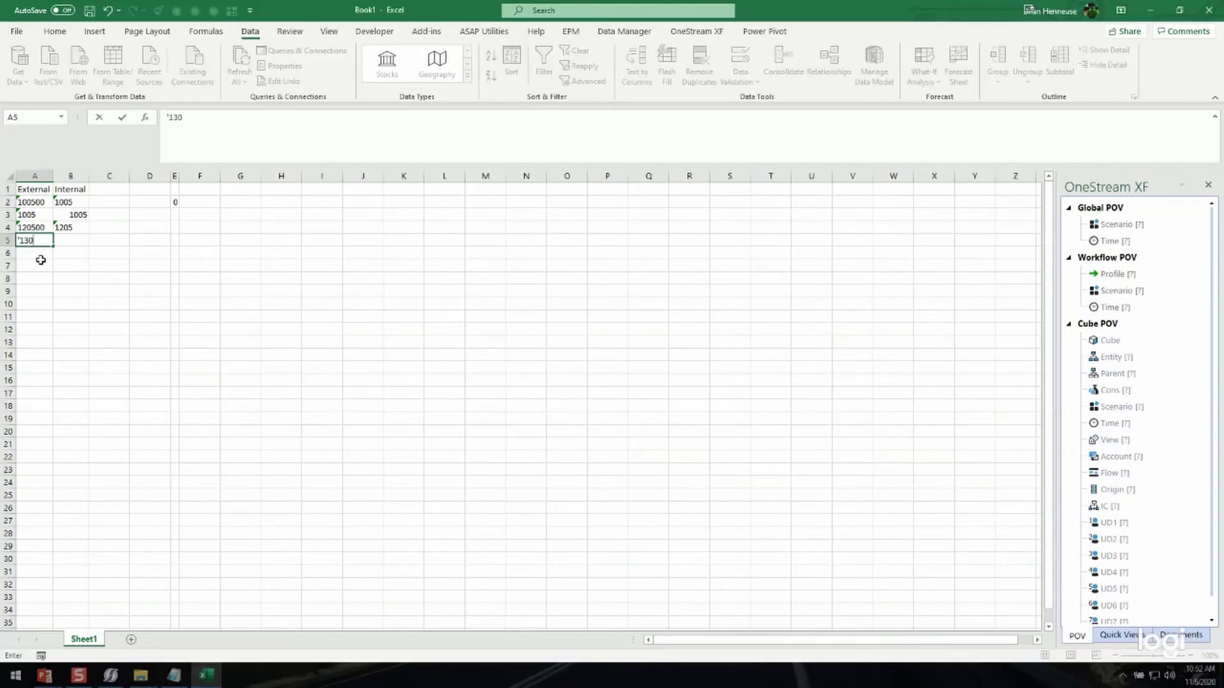
pyautogui.press('Tab')
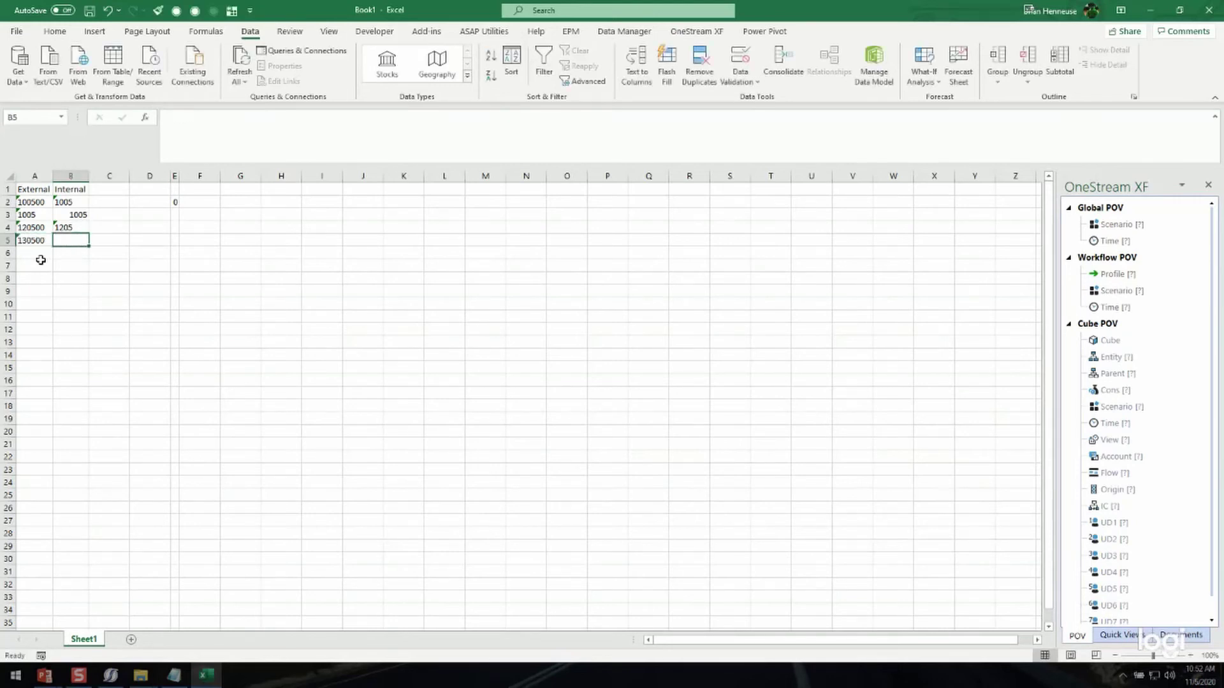
pyautogui.write('1')
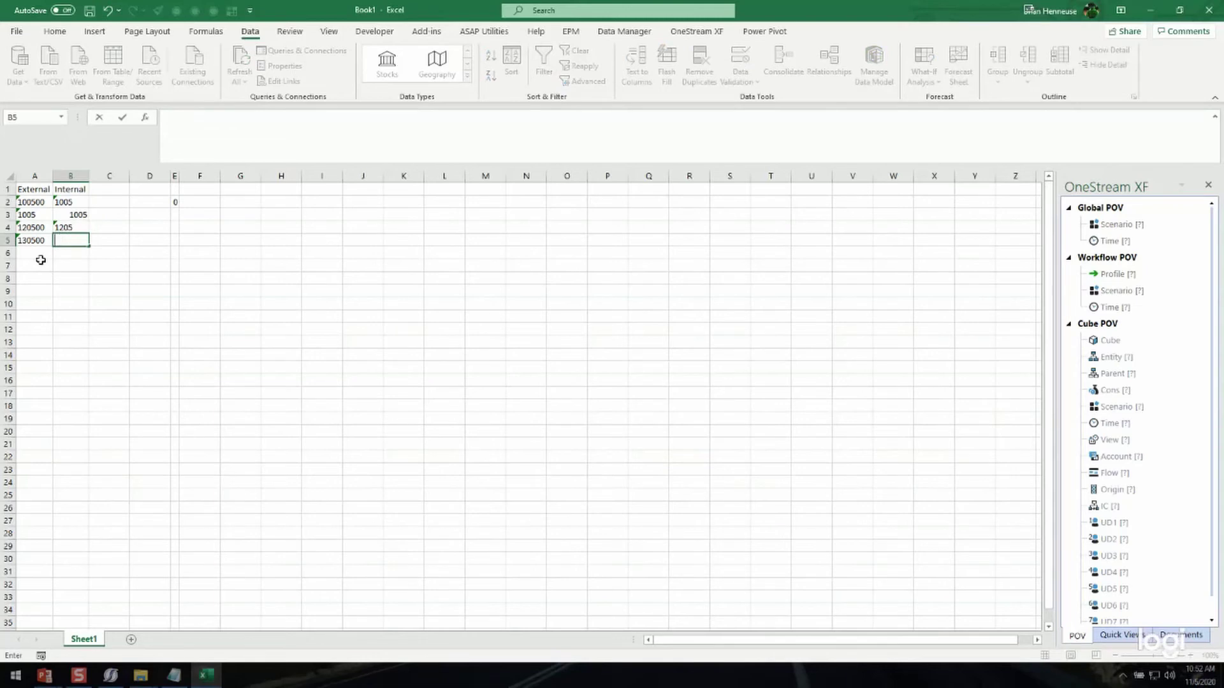
pyautogui.write('305')
pyautogui.press('Return')
pyautogui.press('Up')
pyautogui.press('Up')
pyautogui.press('Up')
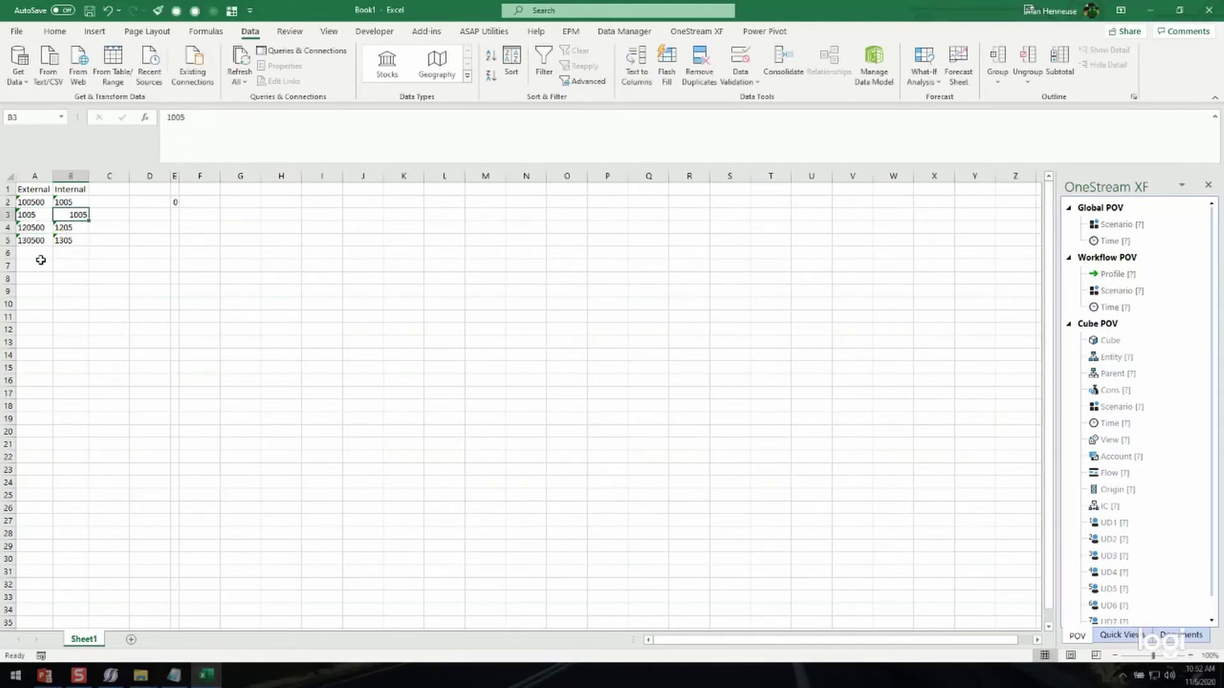
pyautogui.write("'1005")
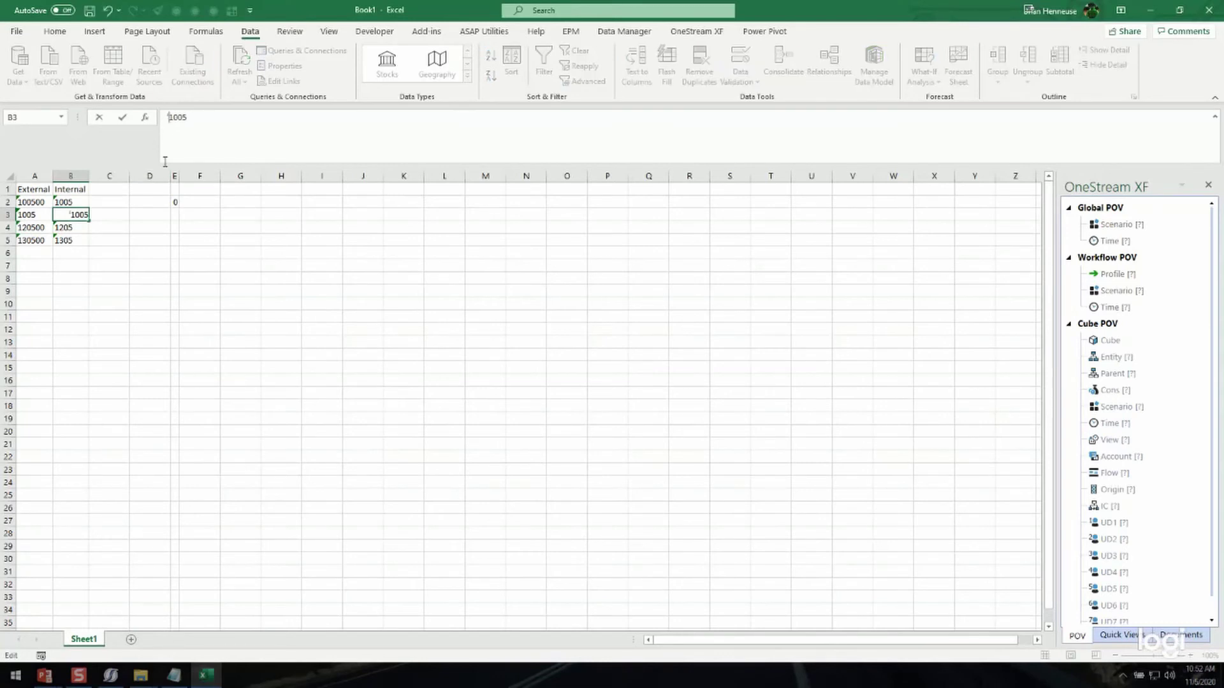
pyautogui.press('Return')
# - Delete the External/Internal header row 1
pyautogui.click(48, 289)
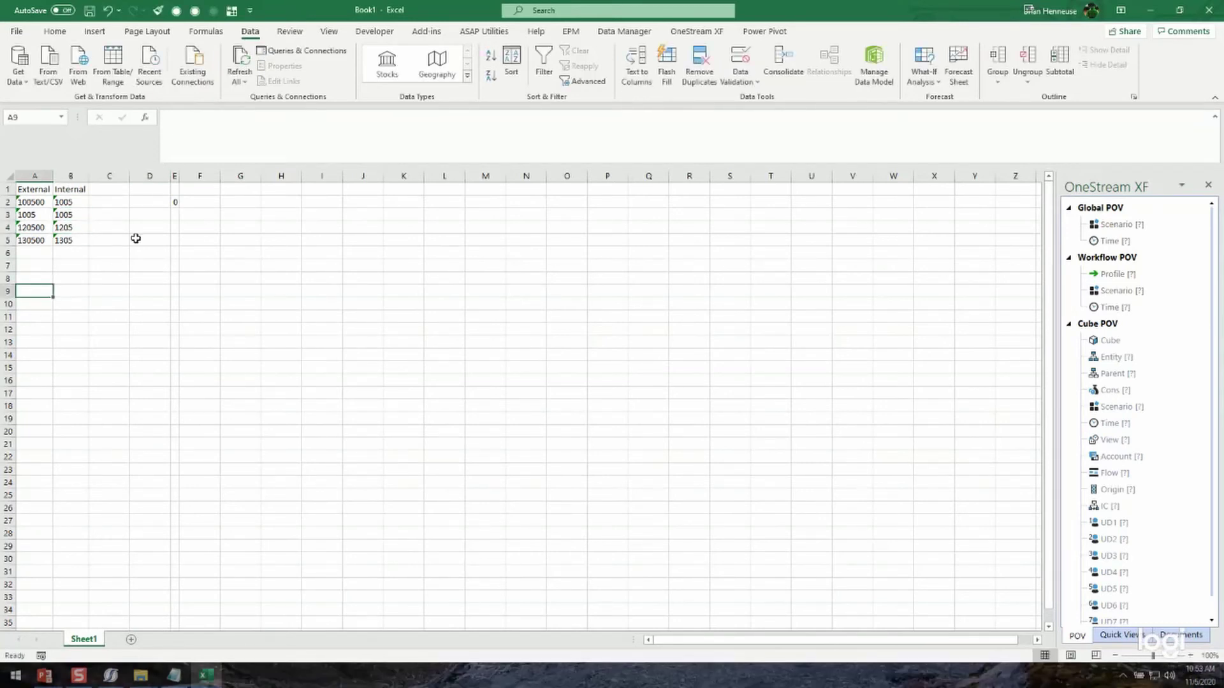
pyautogui.click(8, 189)
pyautogui.rightClick(8, 189)
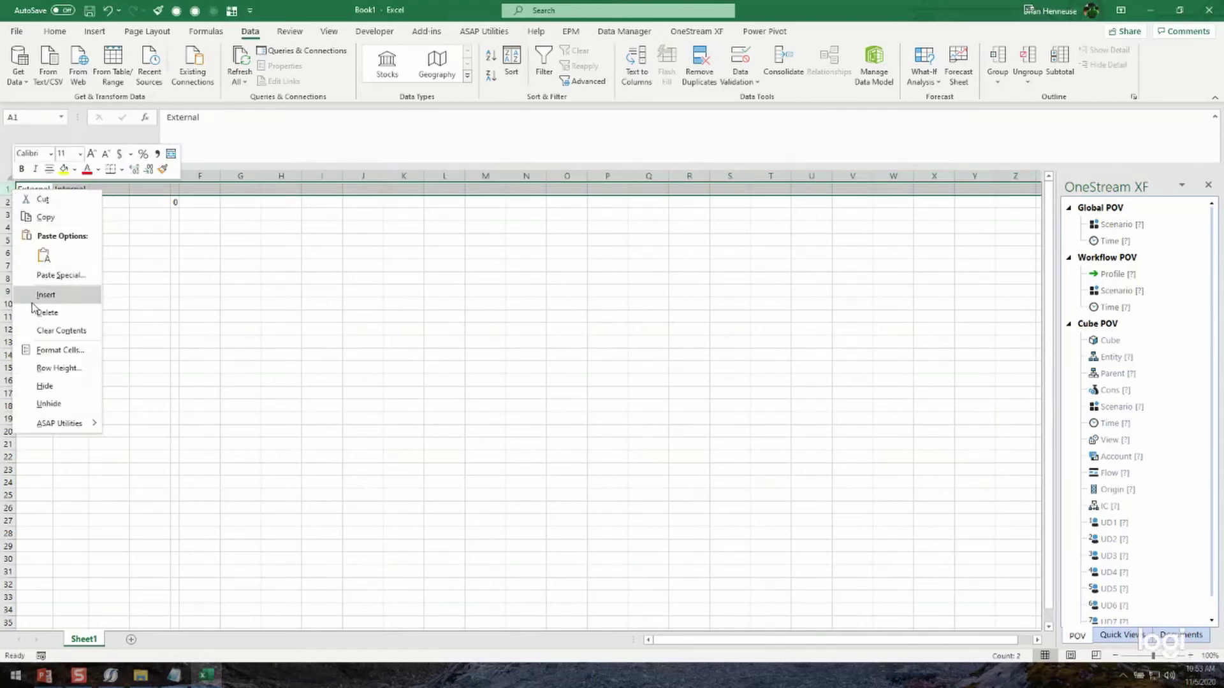
pyautogui.click(43, 314)
pyautogui.click(131, 227)
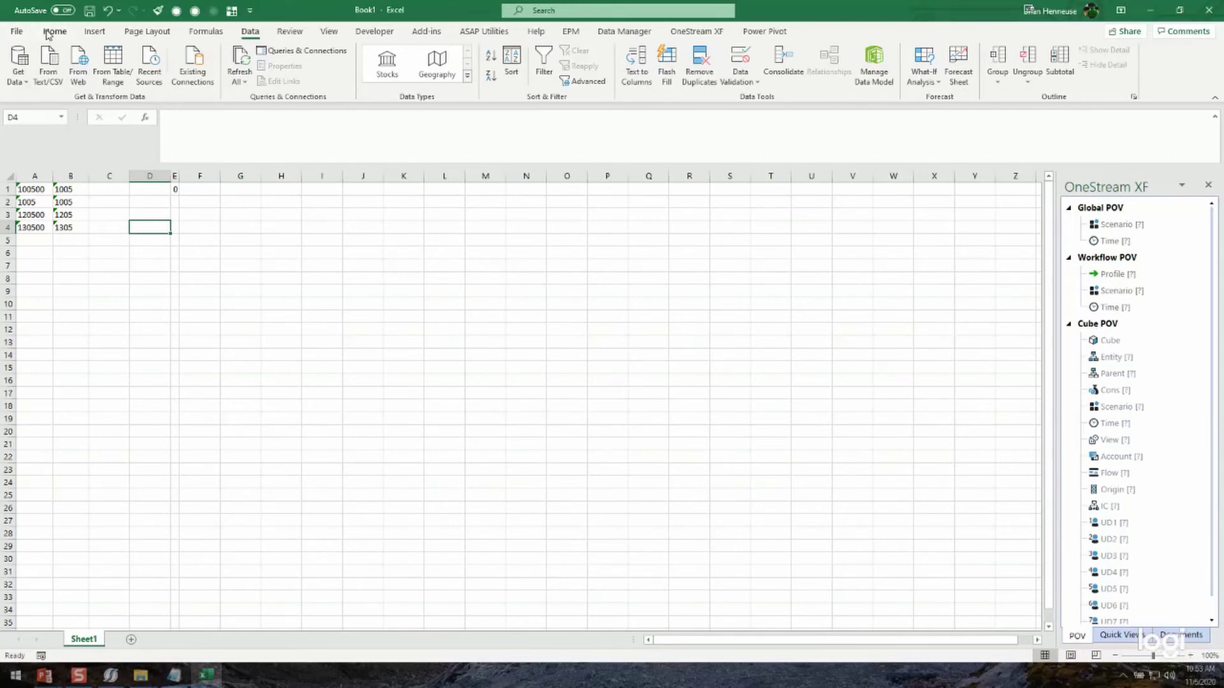
# - Open Save As and navigate to the Transformation Demo folder under OneStream
pyautogui.click(19, 30)
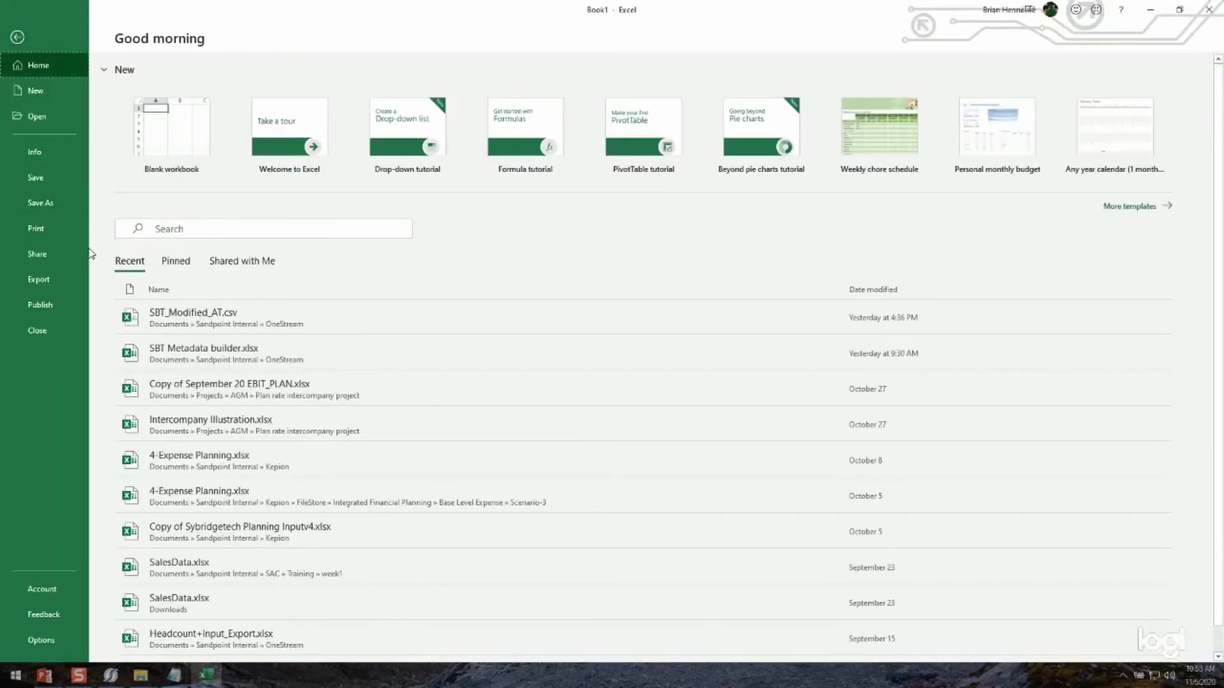
pyautogui.click(59, 203)
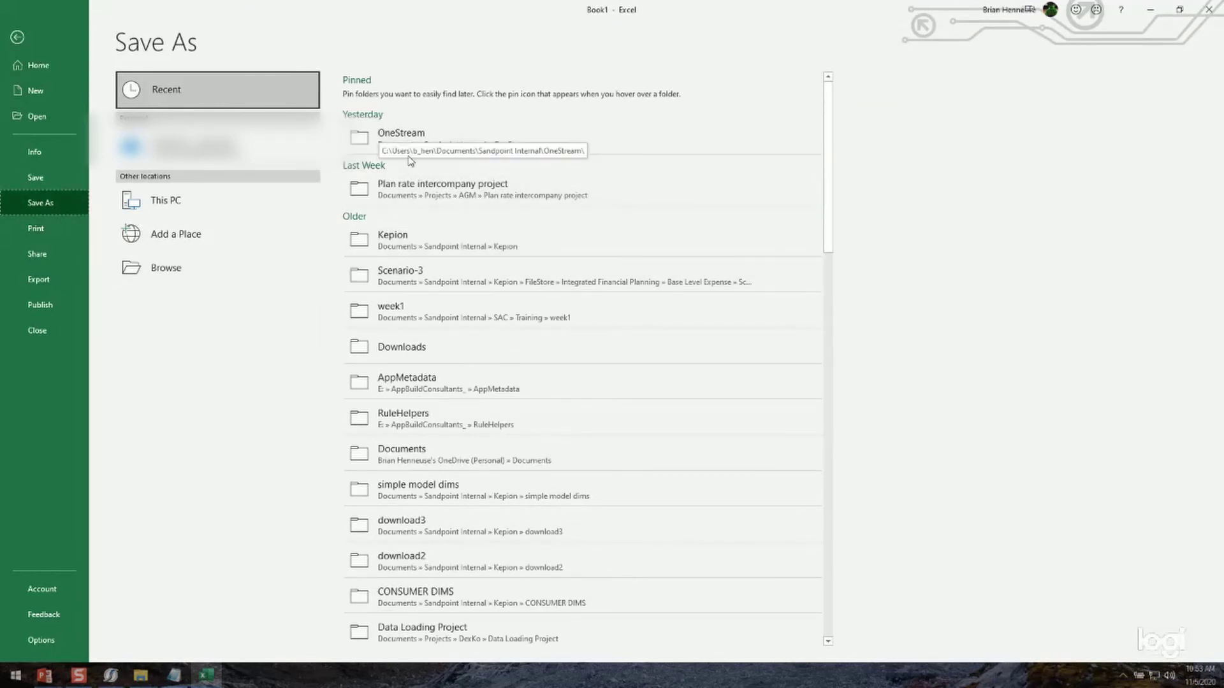
pyautogui.click(240, 271)
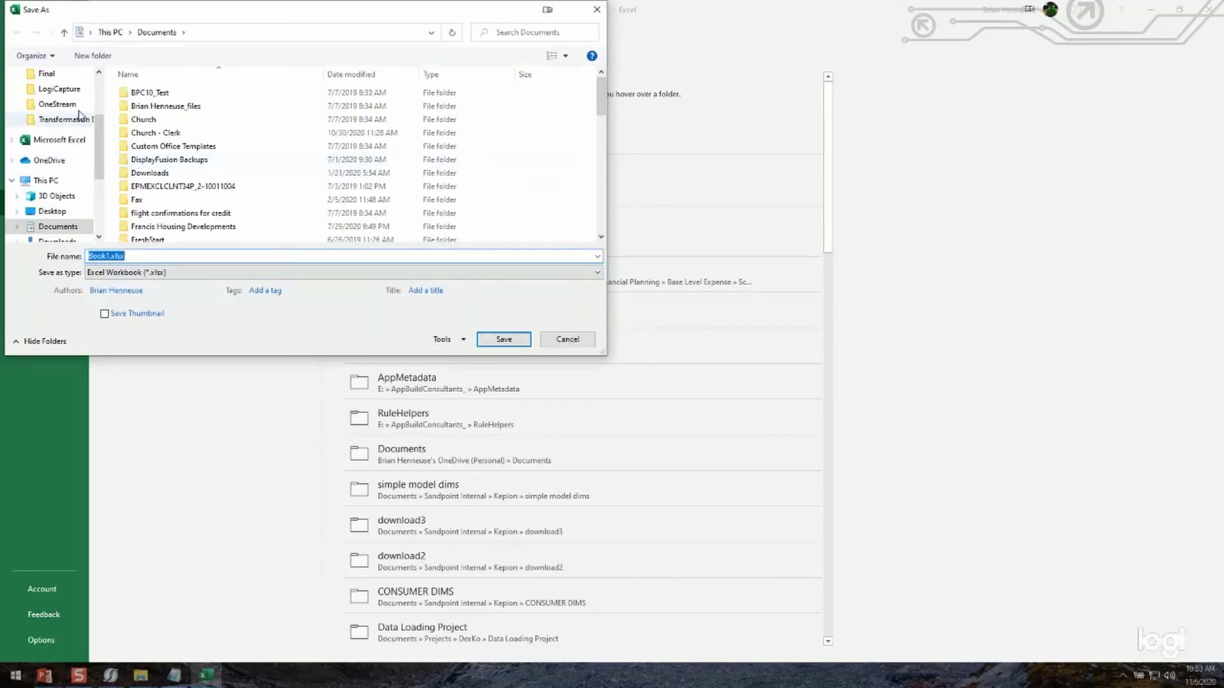
pyautogui.click(57, 104)
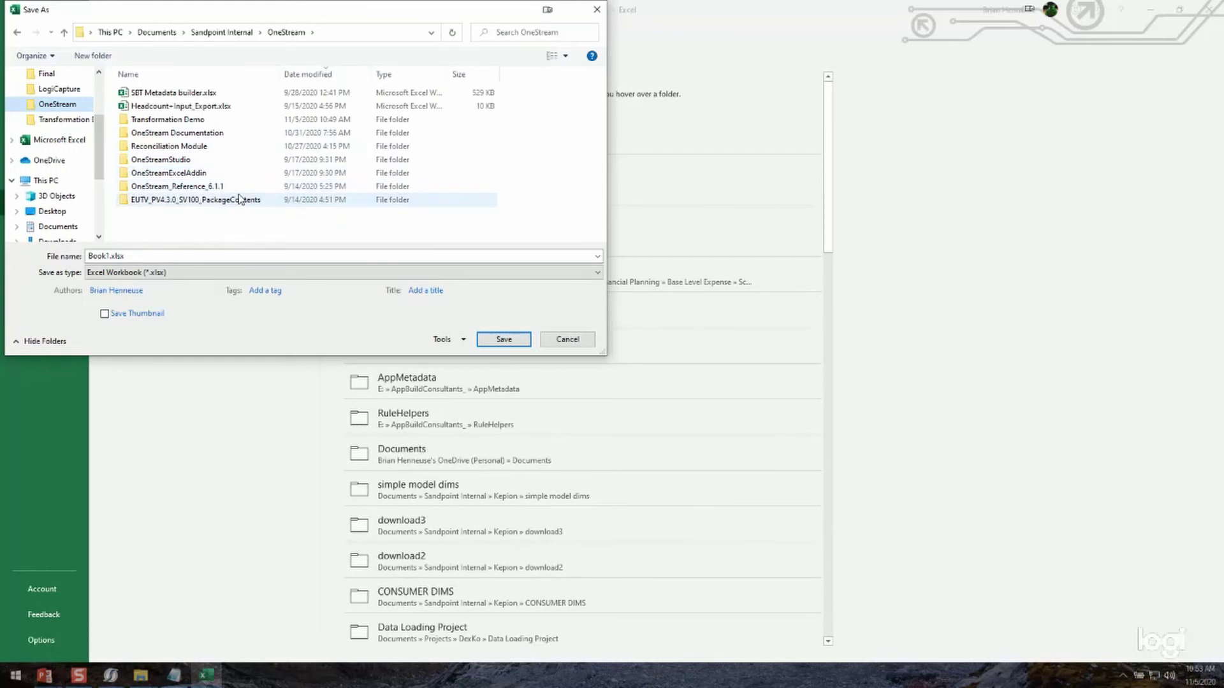
pyautogui.doubleClick(205, 119)
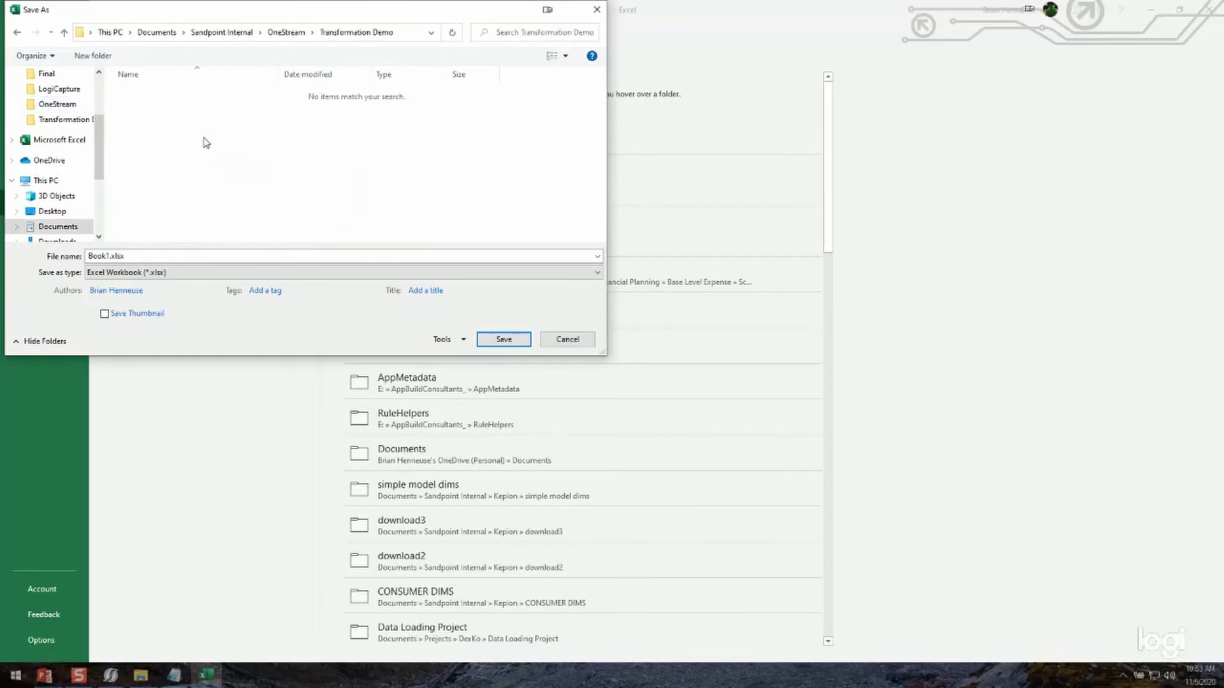
# - Save the workbook as AccountTranformation with file type CSV (Comma delimited)
pyautogui.click(108, 256)
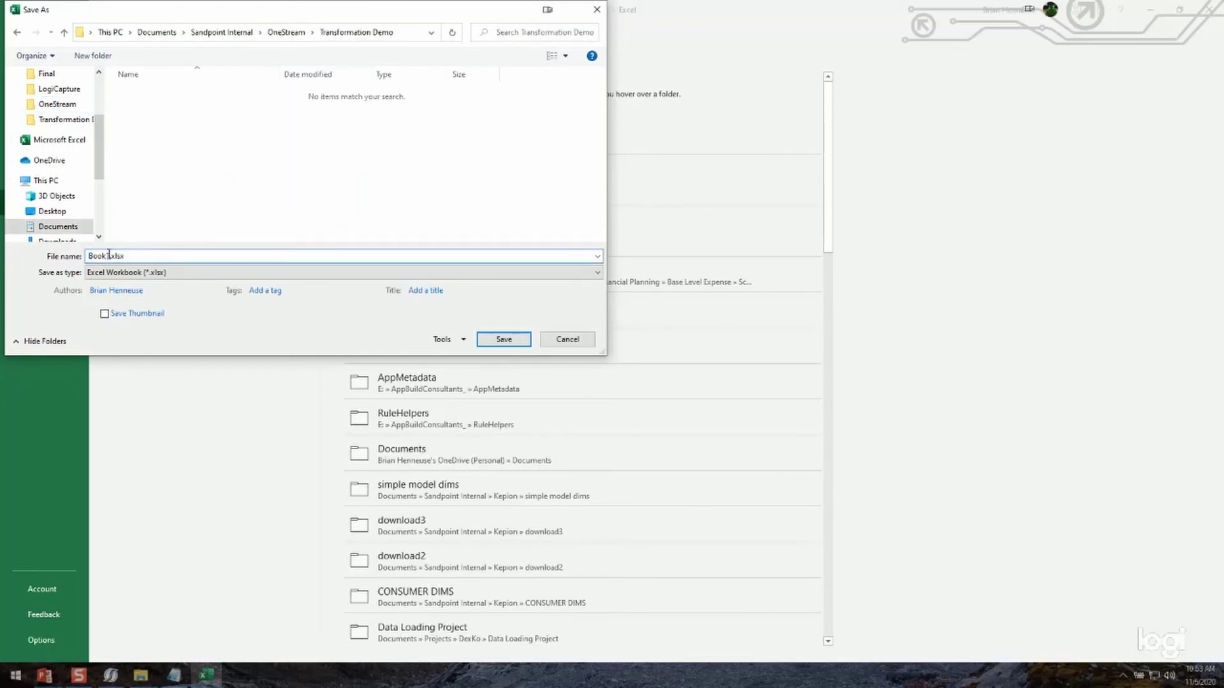
pyautogui.moveTo(108, 256); pyautogui.dragTo(76, 258)
pyautogui.write('Accont')
pyautogui.press('BackSpace')
pyautogui.press('BackSpace')
pyautogui.press('BackSpace')
pyautogui.write('ountTranformation')
pyautogui.click(96, 272)
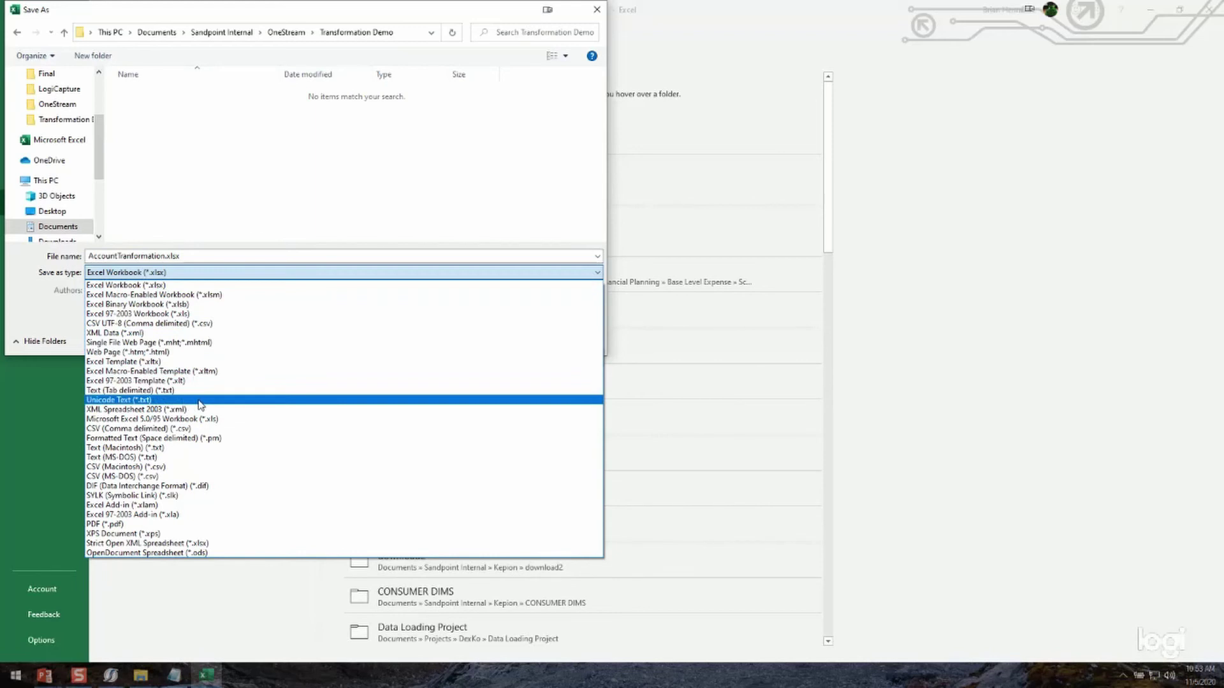
pyautogui.click(186, 429)
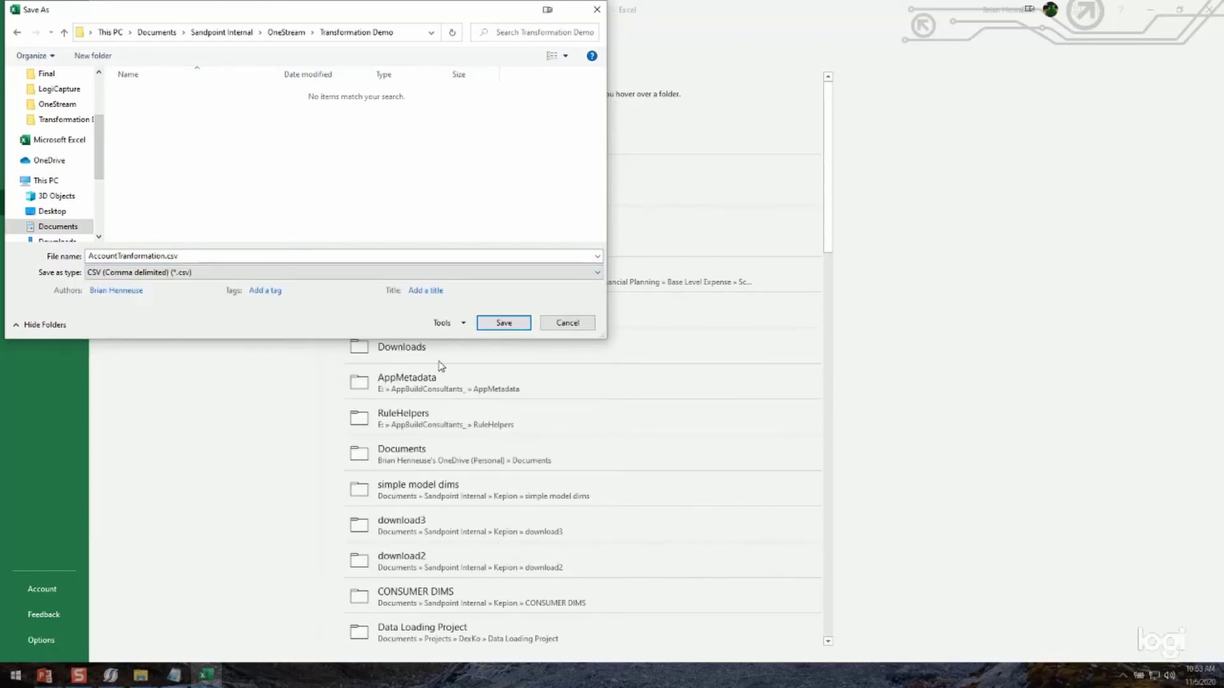
pyautogui.click(512, 328)
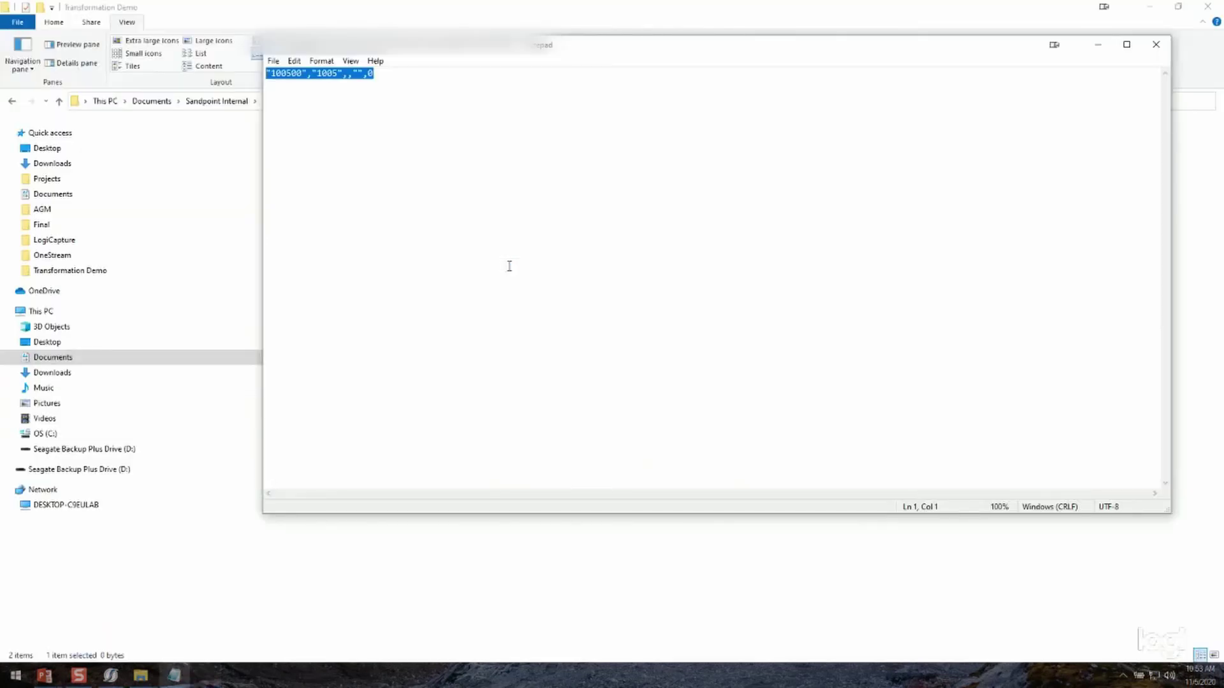
# - Rename AccountTranformation.csv to AccountTranformation.trx, accepting the extension change warning
pyautogui.click(1156, 44)
pyautogui.click(362, 169)
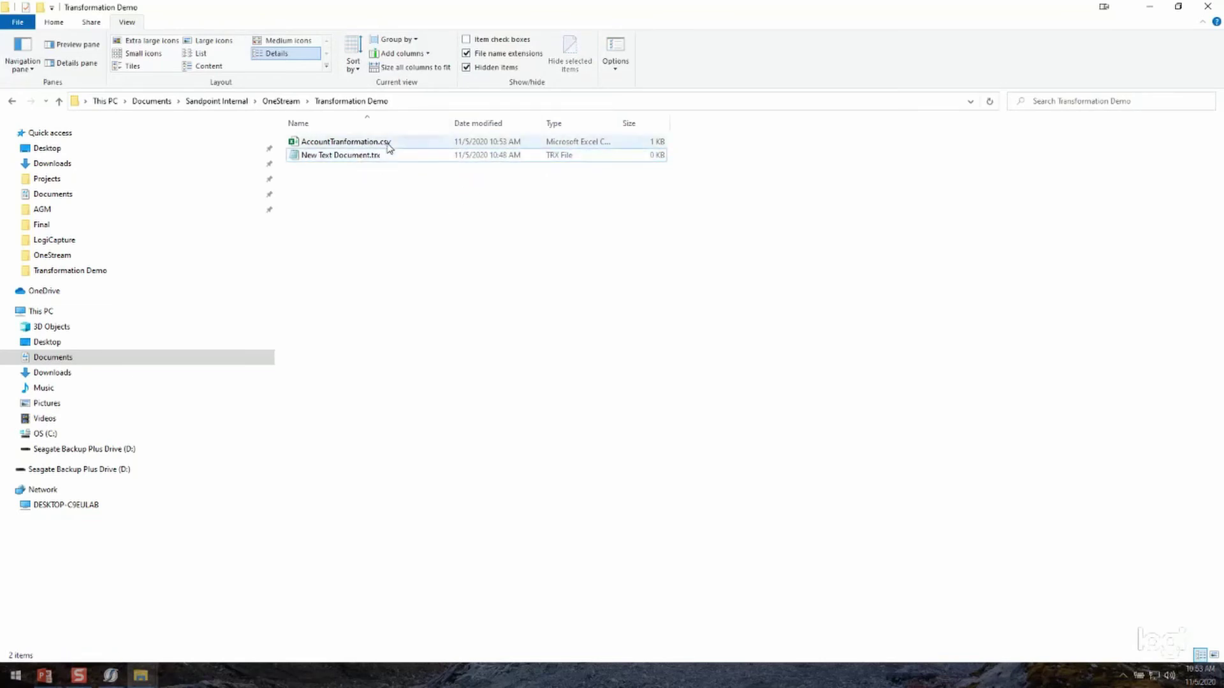
pyautogui.click(387, 144)
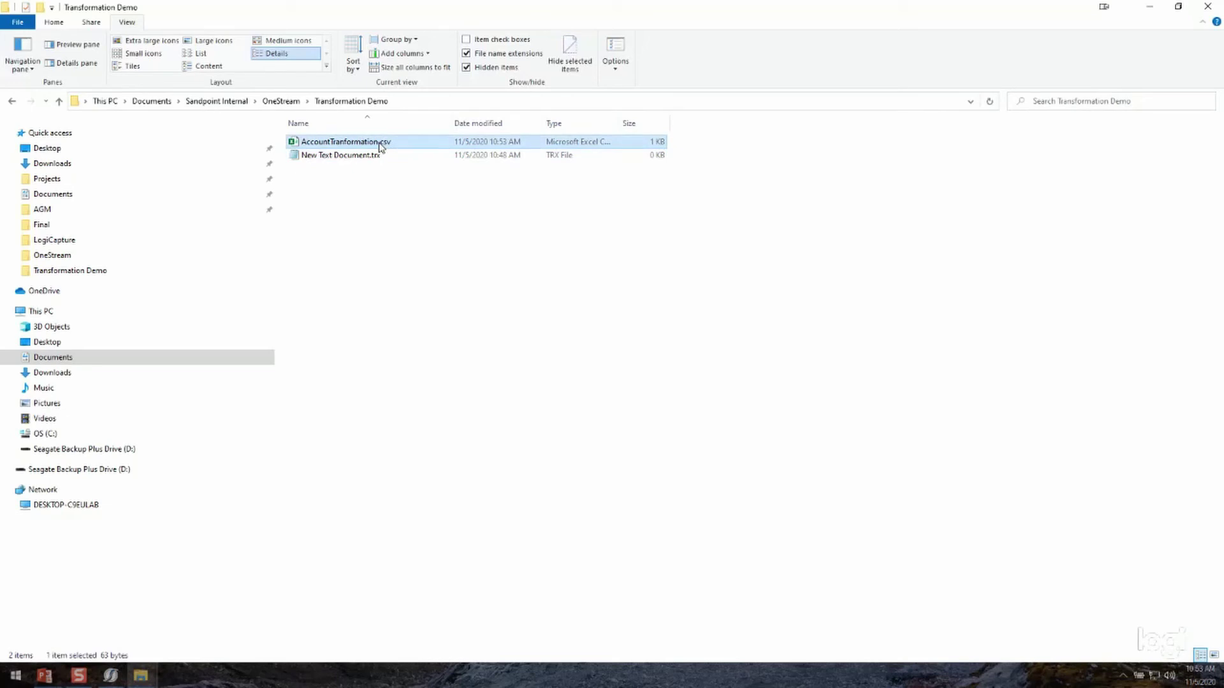
pyautogui.click(380, 144)
pyautogui.click(399, 144)
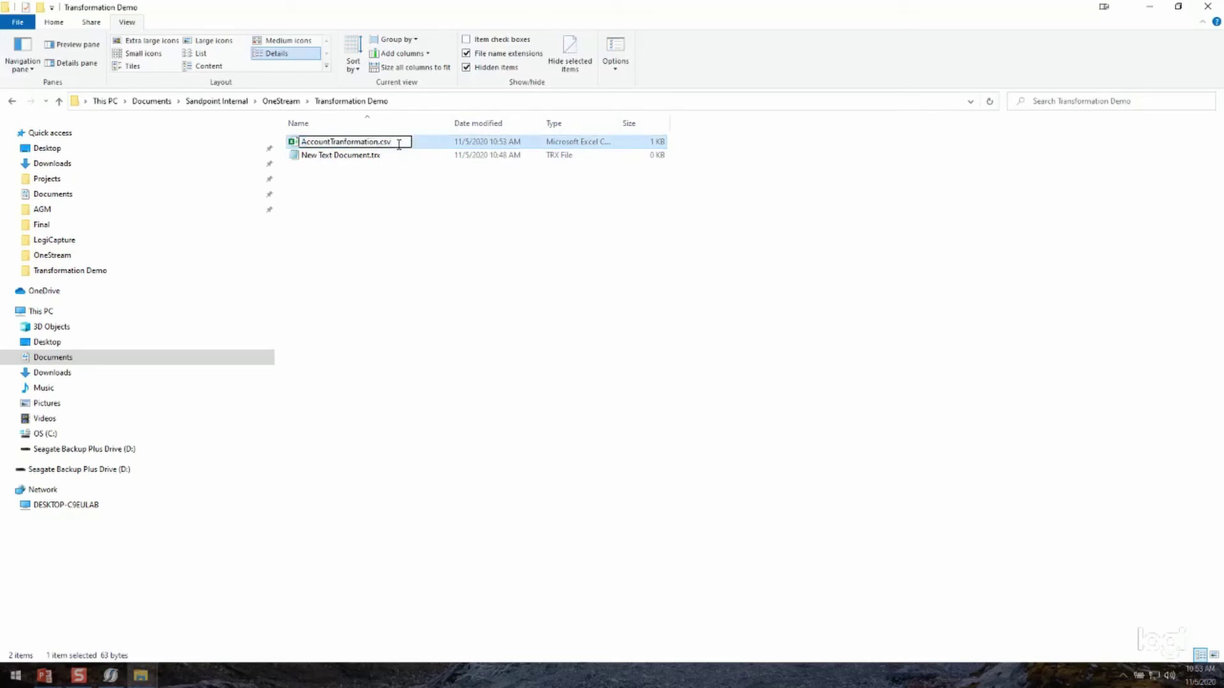
pyautogui.press('BackSpace')
pyautogui.press('BackSpace')
pyautogui.press('BackSpace')
pyautogui.write('trx')
pyautogui.press('Return')
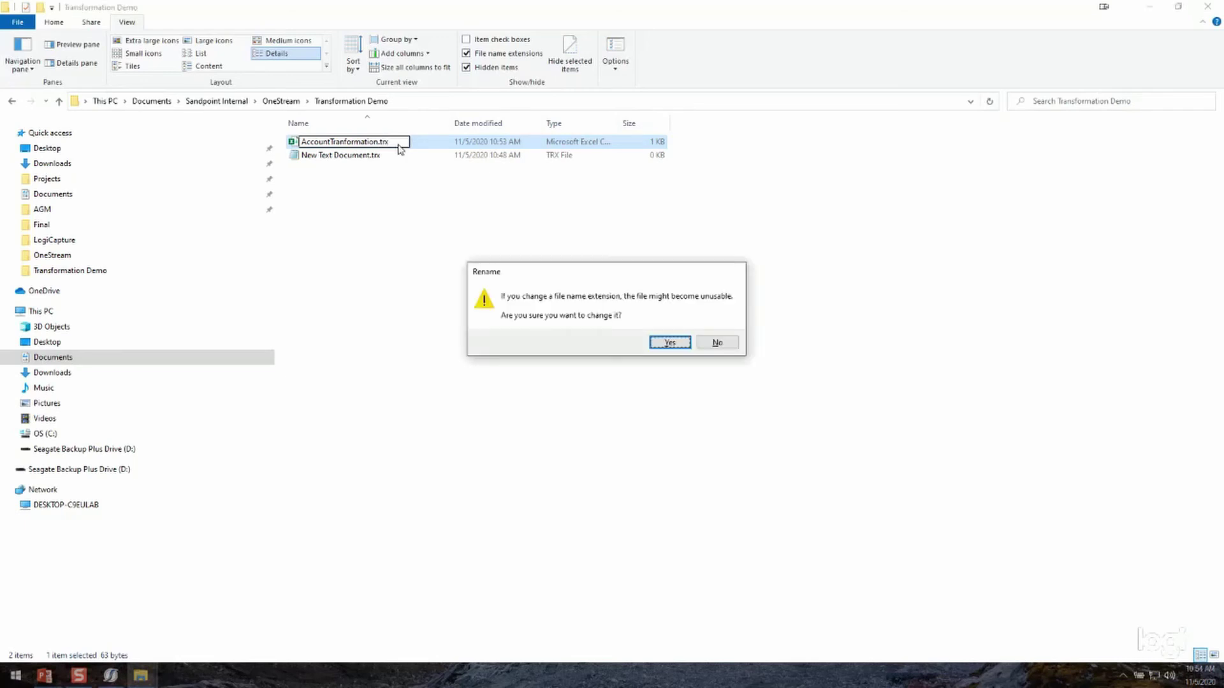
pyautogui.click(669, 343)
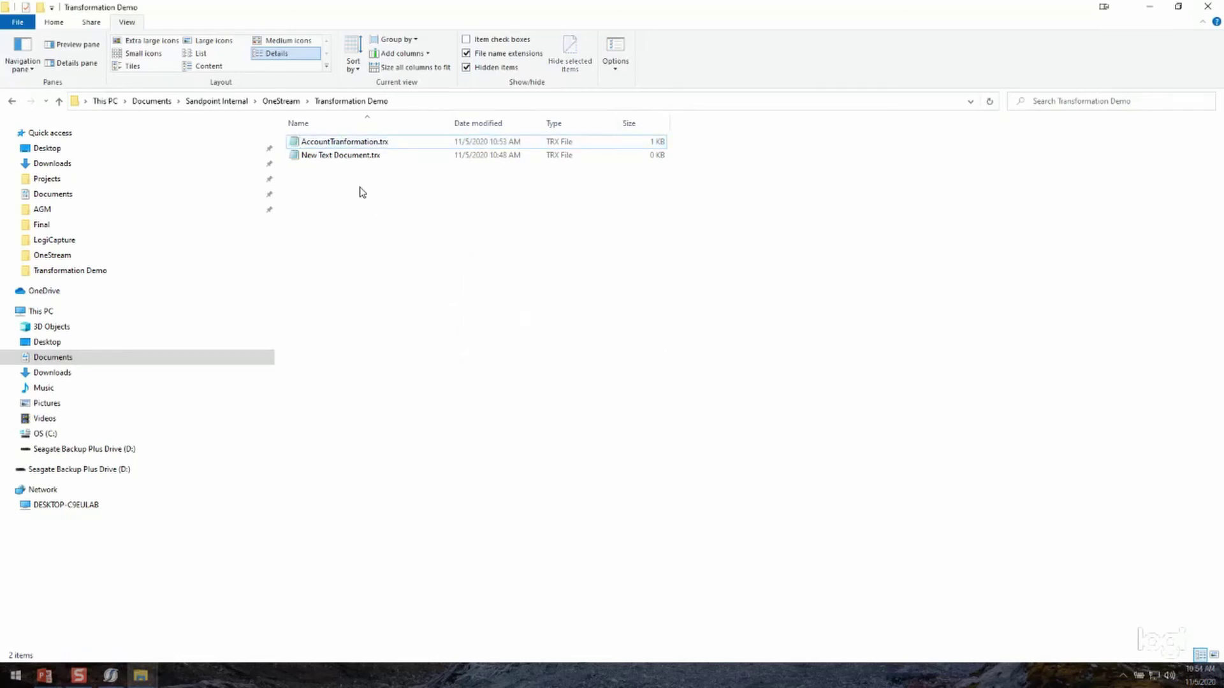
# - Check the four mapping lines in AccountTranformation.trx in Notepad, then return to OneStream XF
pyautogui.doubleClick(350, 143)
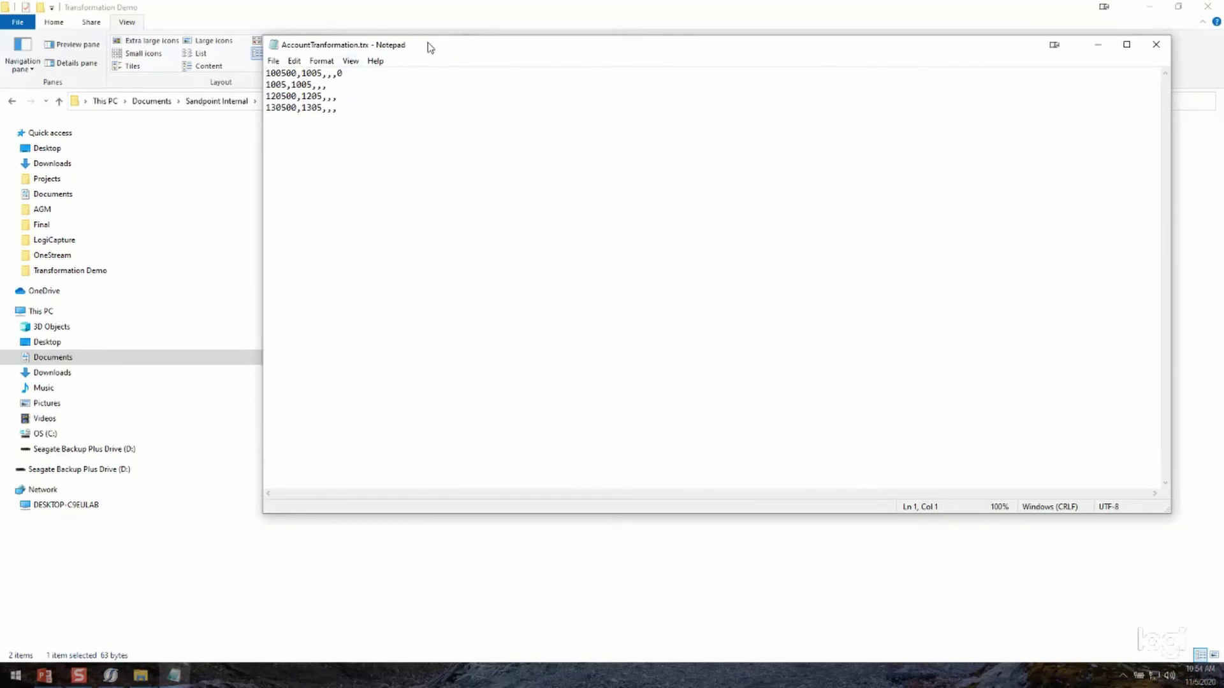
pyautogui.moveTo(429, 43); pyautogui.dragTo(439, 166)
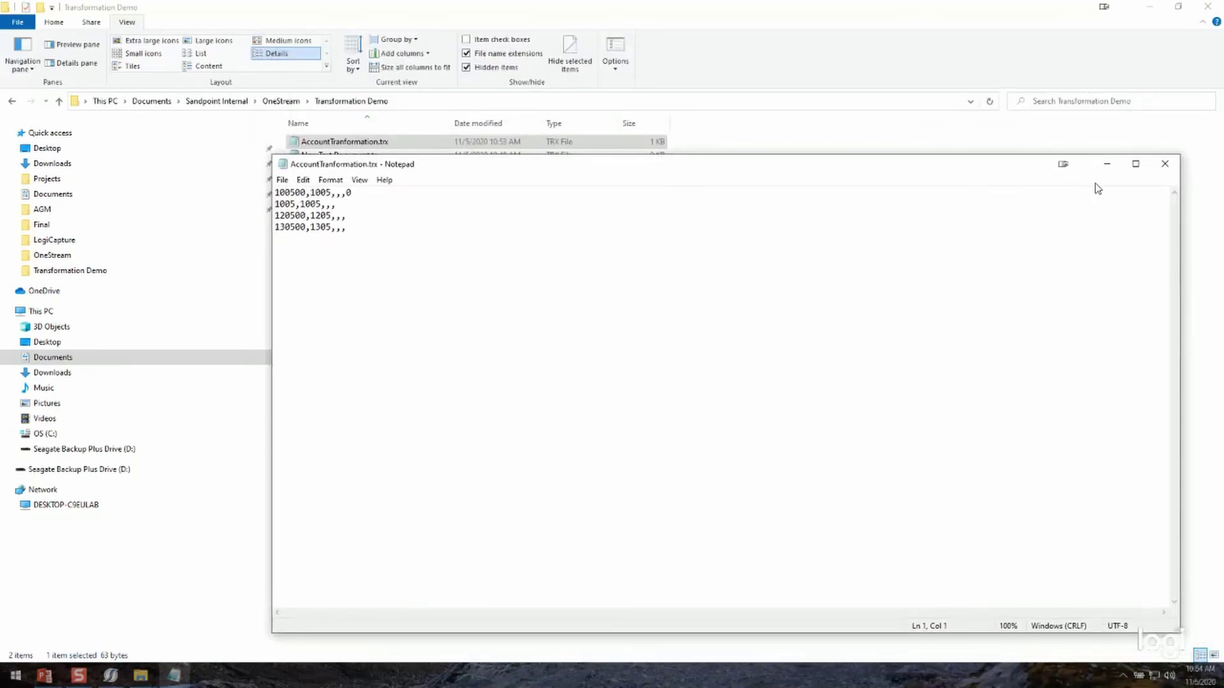
pyautogui.click(1165, 165)
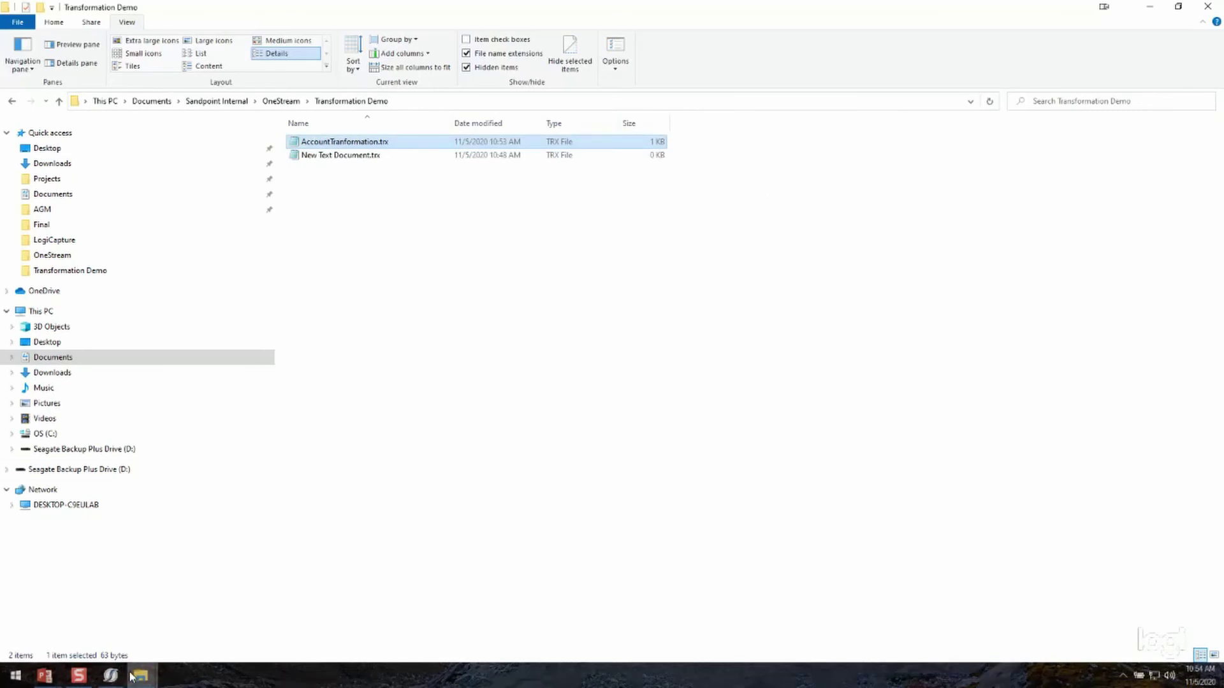
pyautogui.click(111, 676)
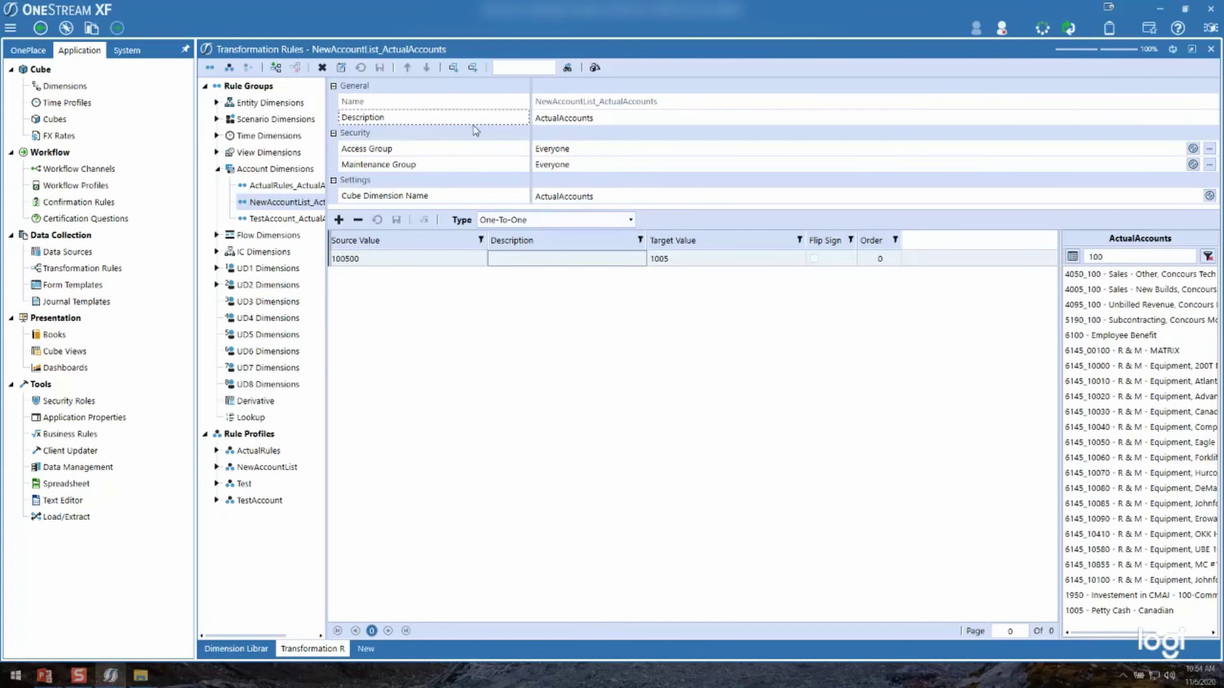
# - Import AccountTranformation.trx from the Transformation Demo folder into the NewAccountList_ActualAccounts rule group
pyautogui.click(474, 68)
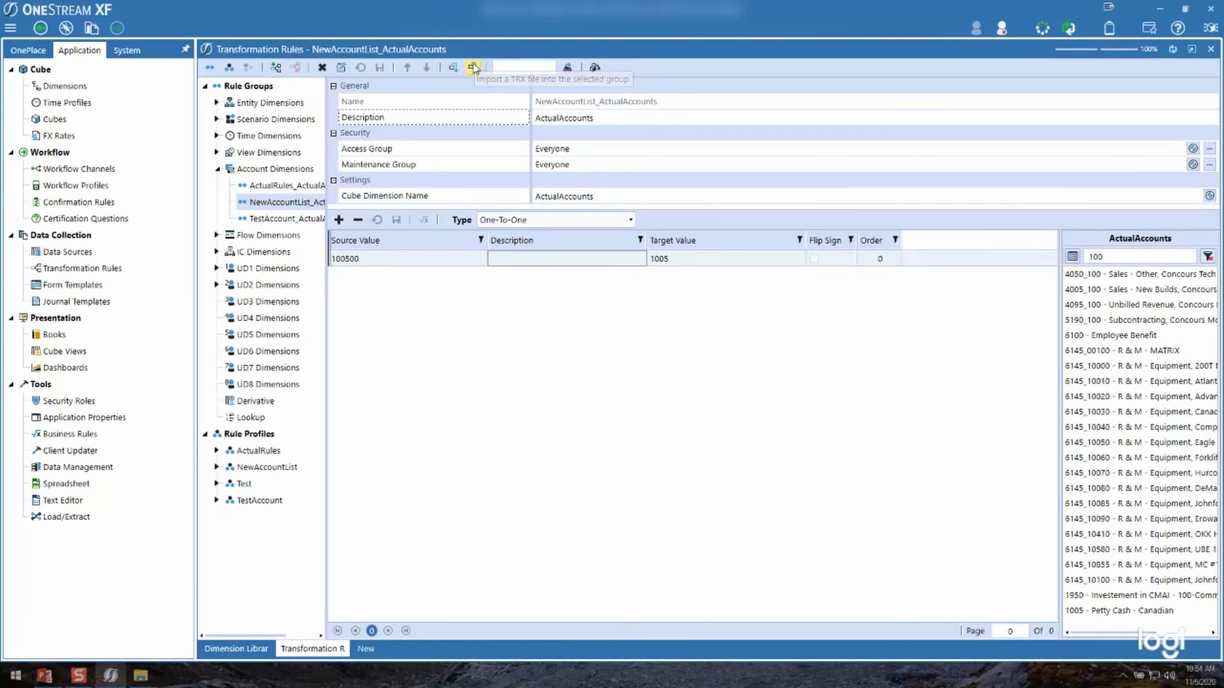
pyautogui.click(731, 326)
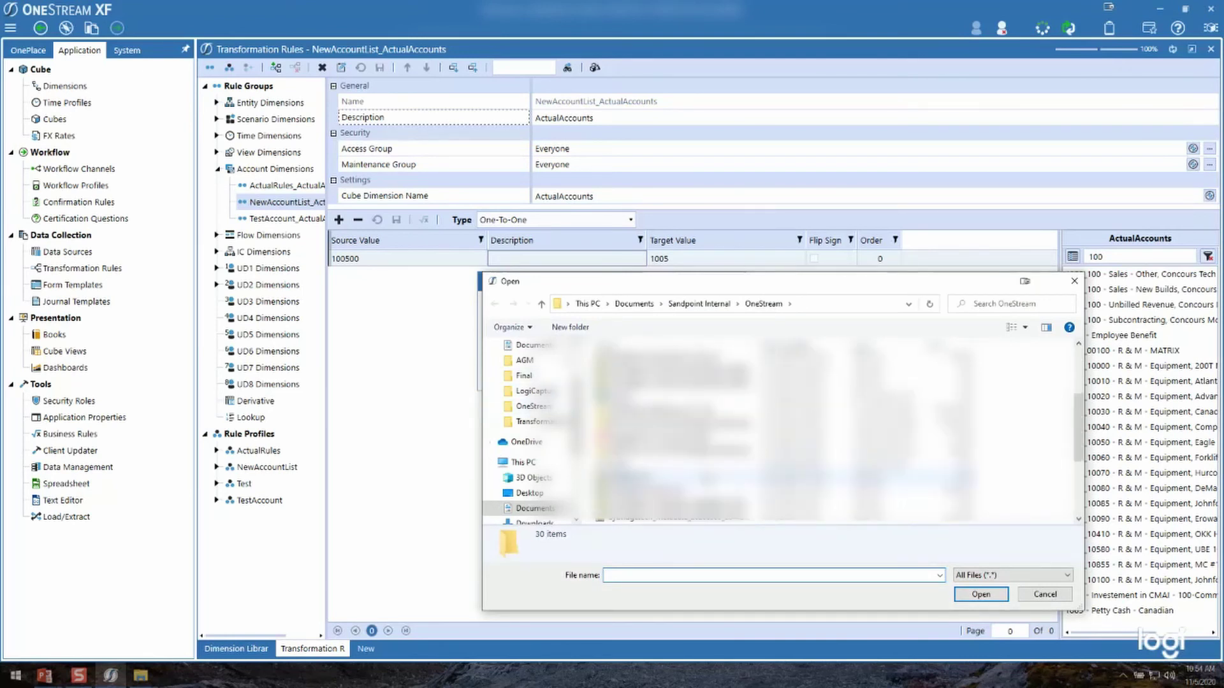
pyautogui.doubleClick(653, 481)
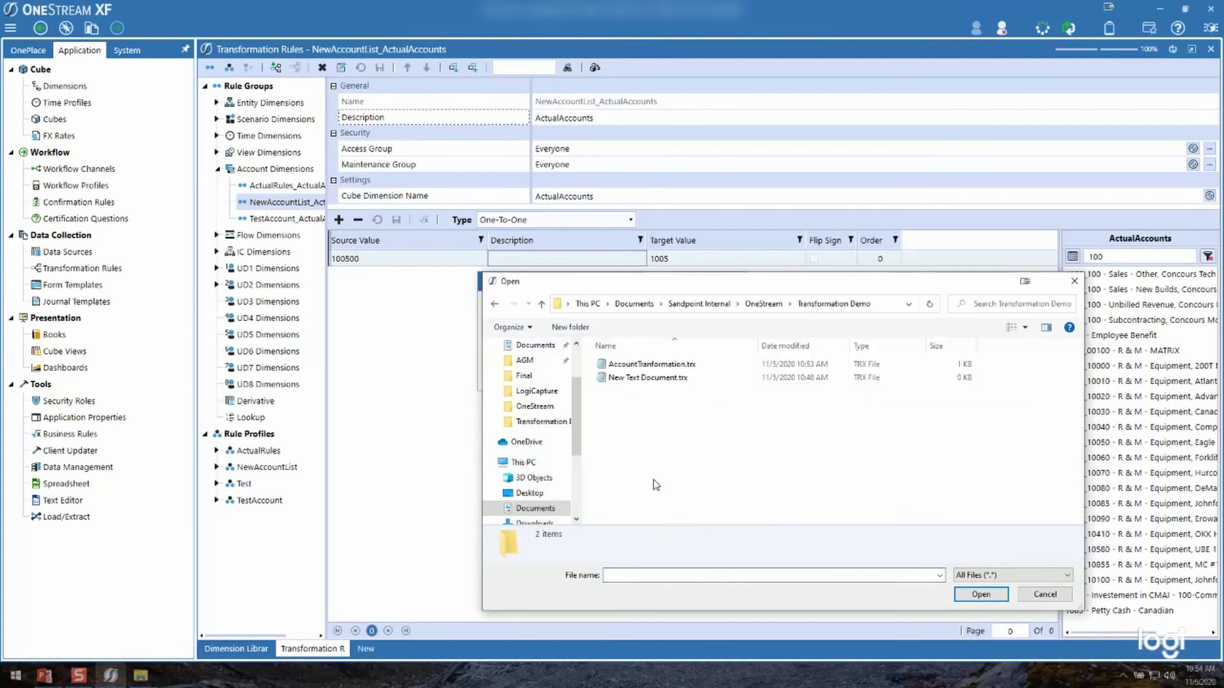
pyautogui.click(651, 369)
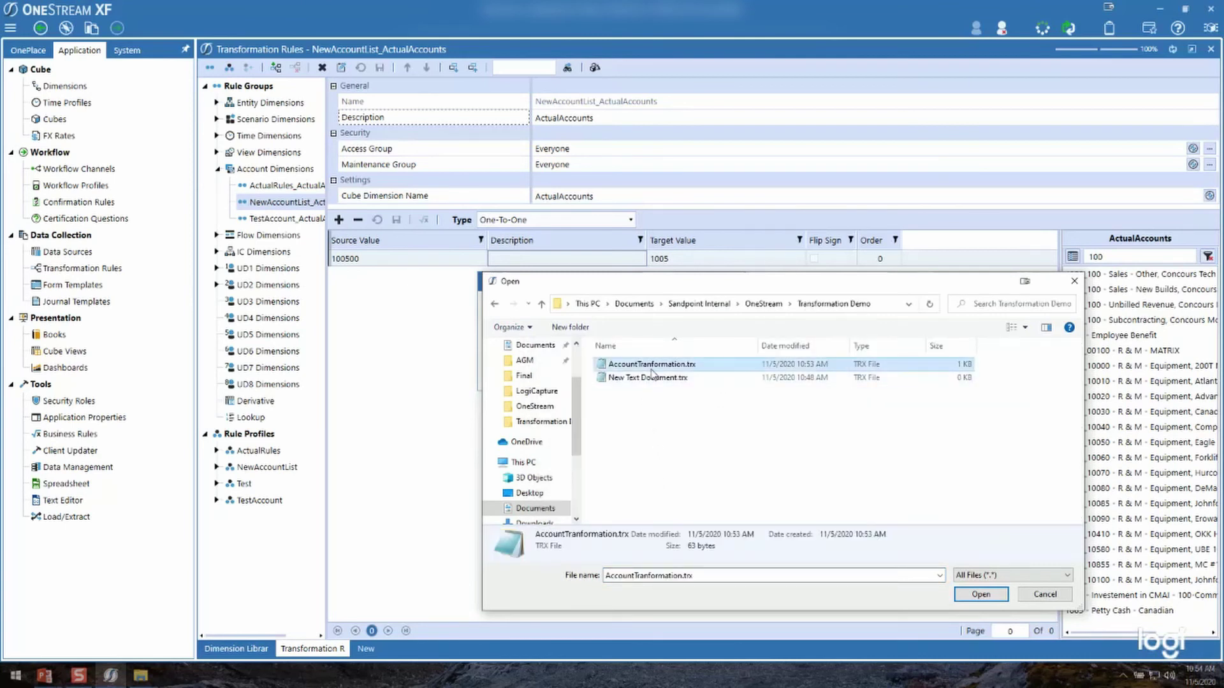
pyautogui.click(964, 596)
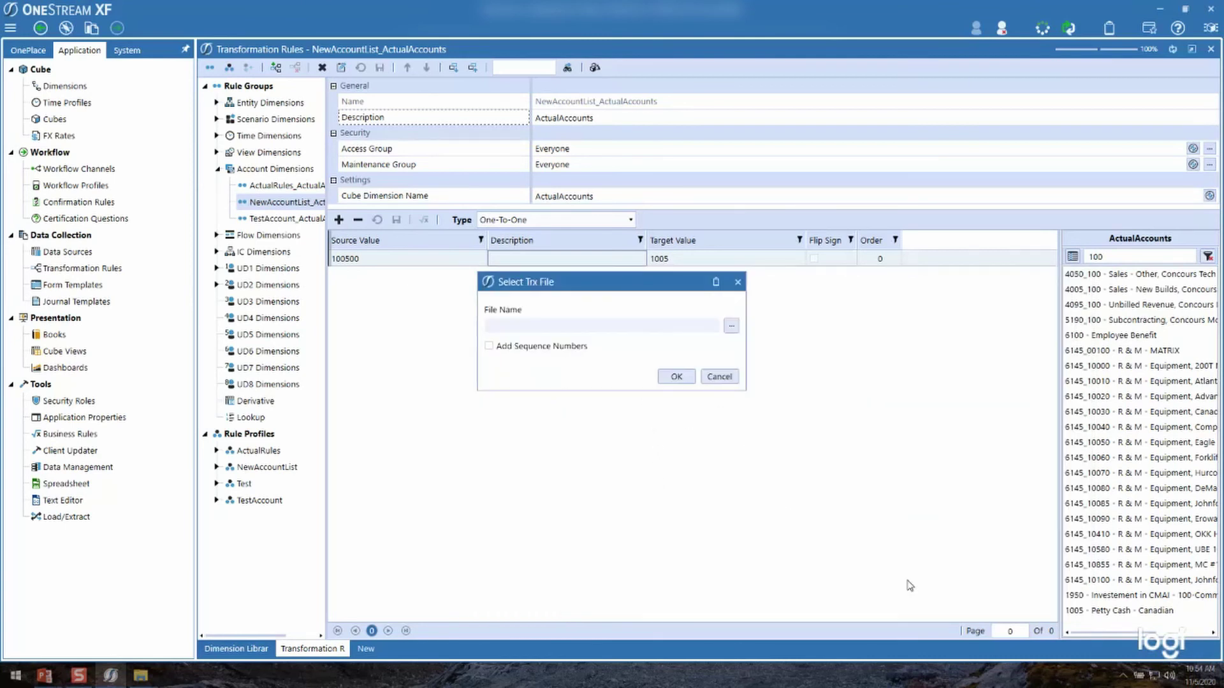
pyautogui.click(677, 377)
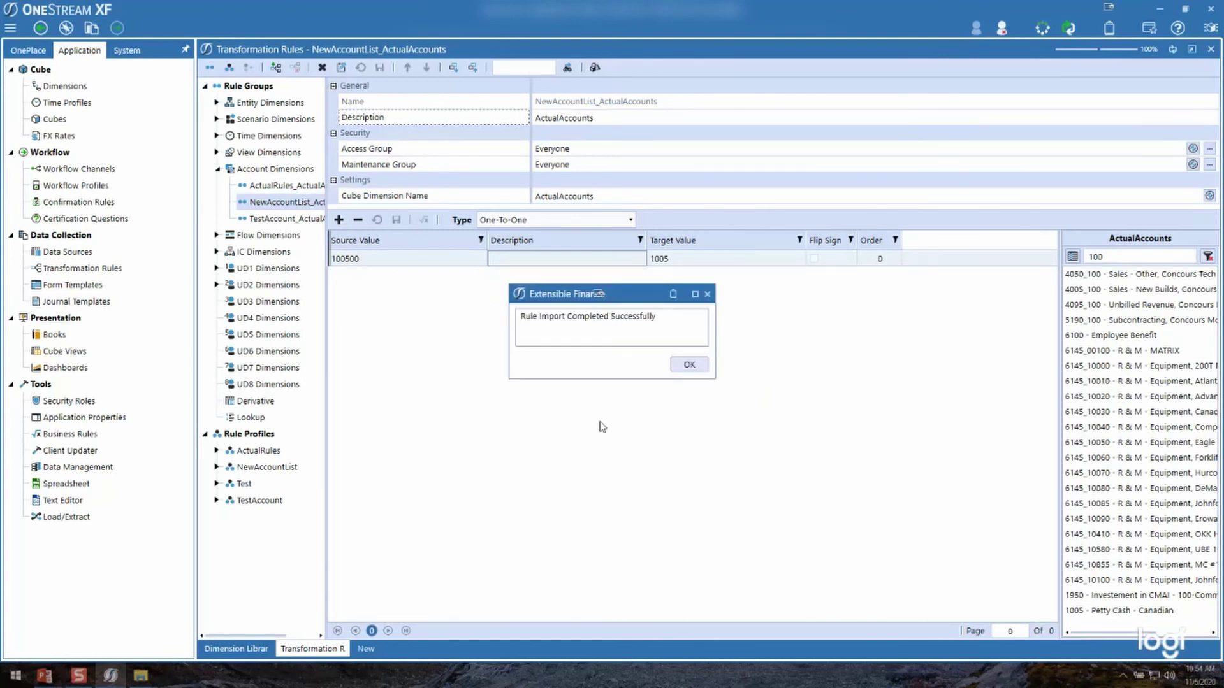
pyautogui.click(689, 364)
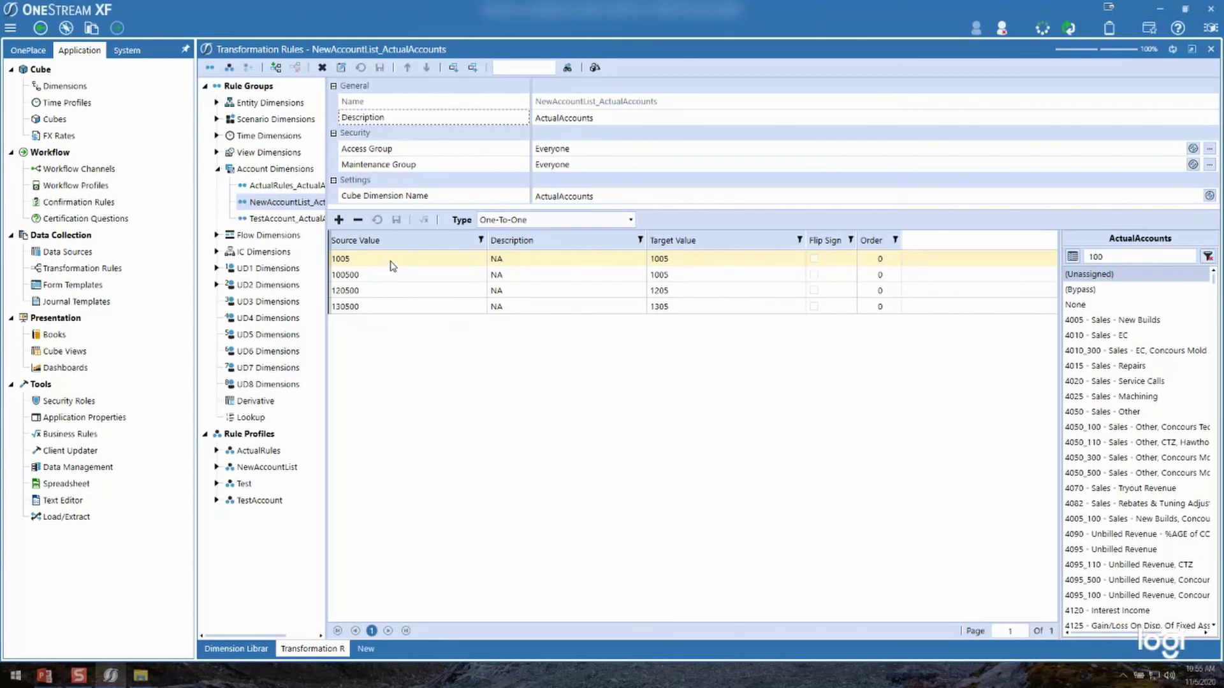
# - Inspect the imported rows, selecting the 120500→1205 and 130500→1305 mappings to verify them
pyautogui.press('Down')
pyautogui.press('Down')
pyautogui.press('Down')
pyautogui.moveTo(412, 276); pyautogui.dragTo(417, 317)
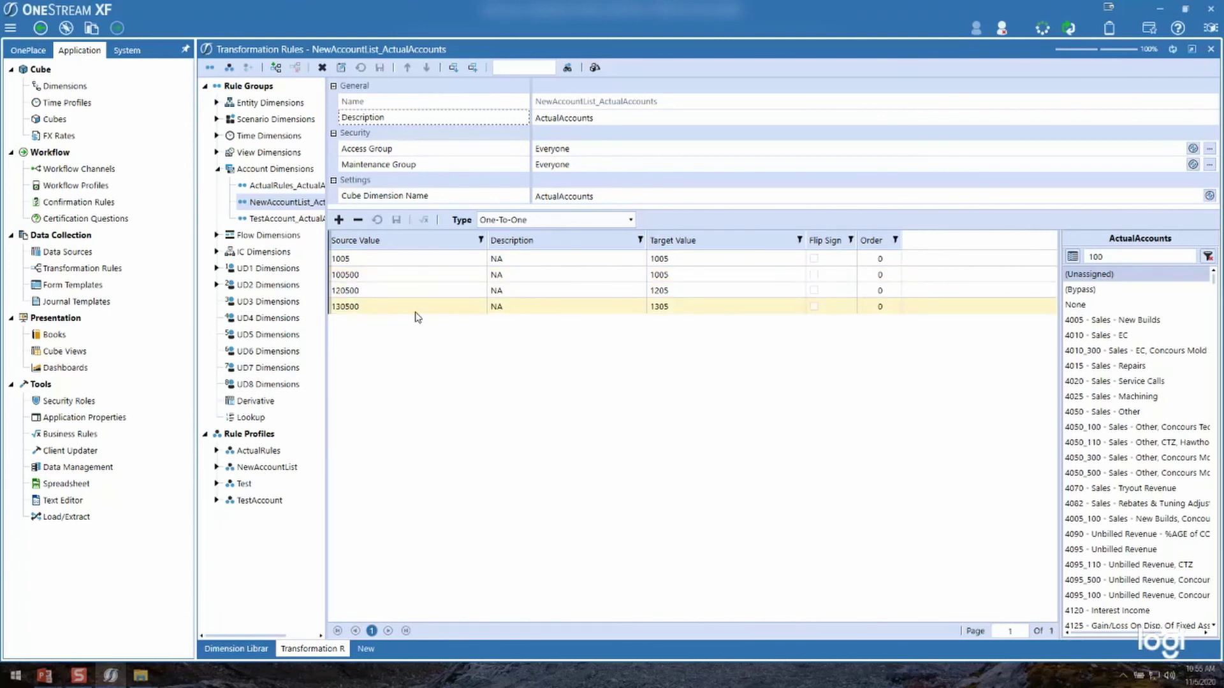
pyautogui.click(392, 293)
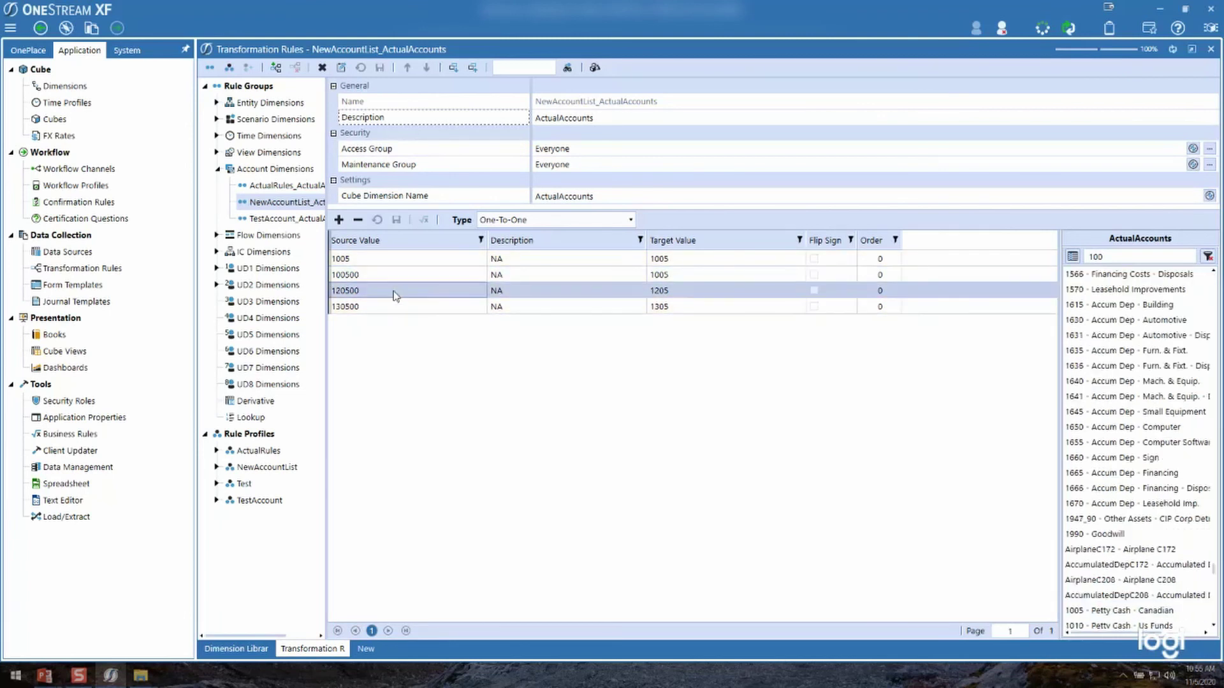
pyautogui.click(396, 308)
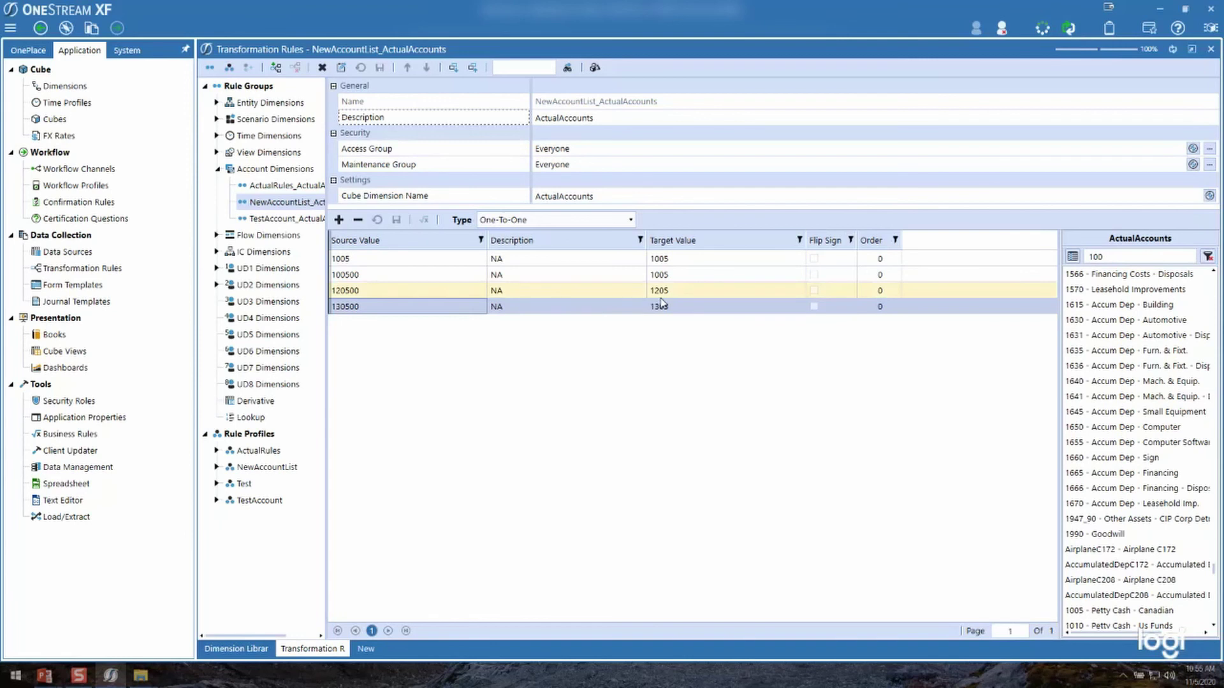